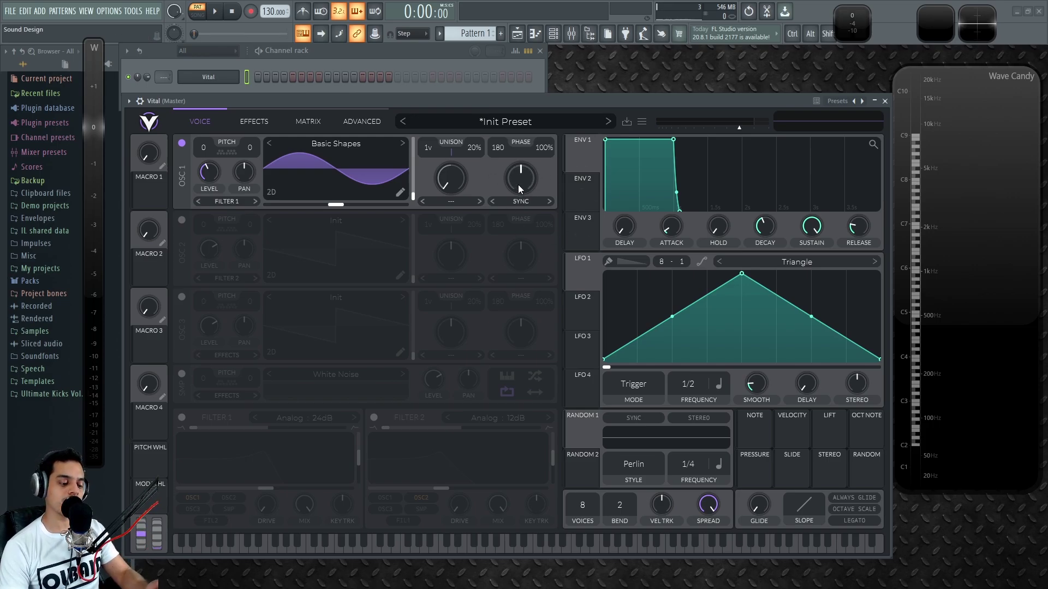
Raise oscillator 1's frequency morph amount to 50%.
{"action": "left_click", "coordinate": [446, 204]}
{"action": "left_click", "coordinate": [450, 178]}
{"action": "left_click_drag", "start_coordinate": [450, 178], "coordinate": [463, 136]}
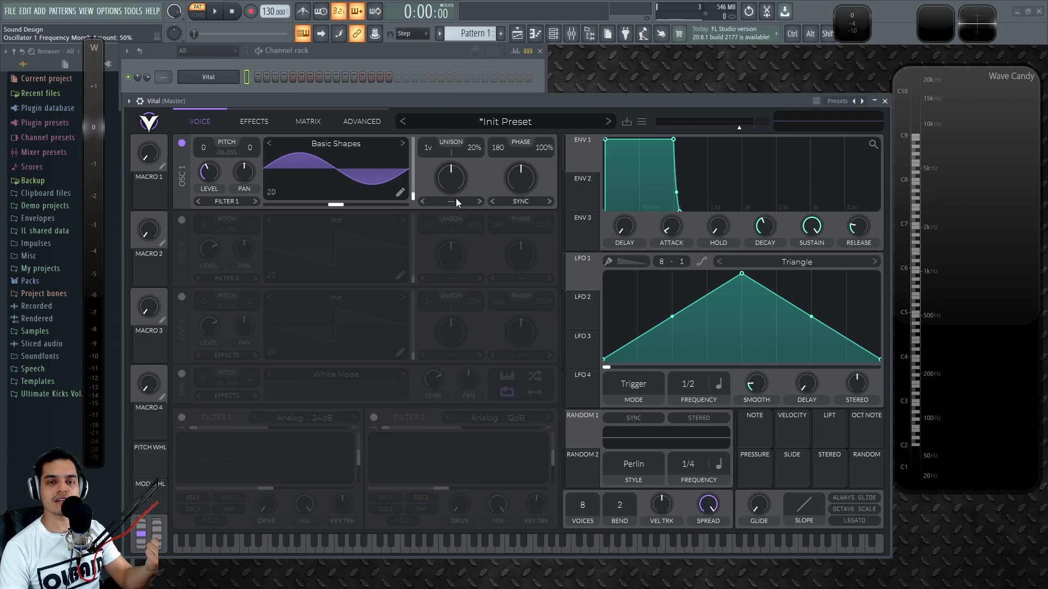
Look through oscillator 1's available wave morph types and choose Sync.
{"action": "left_click", "coordinate": [528, 202]}
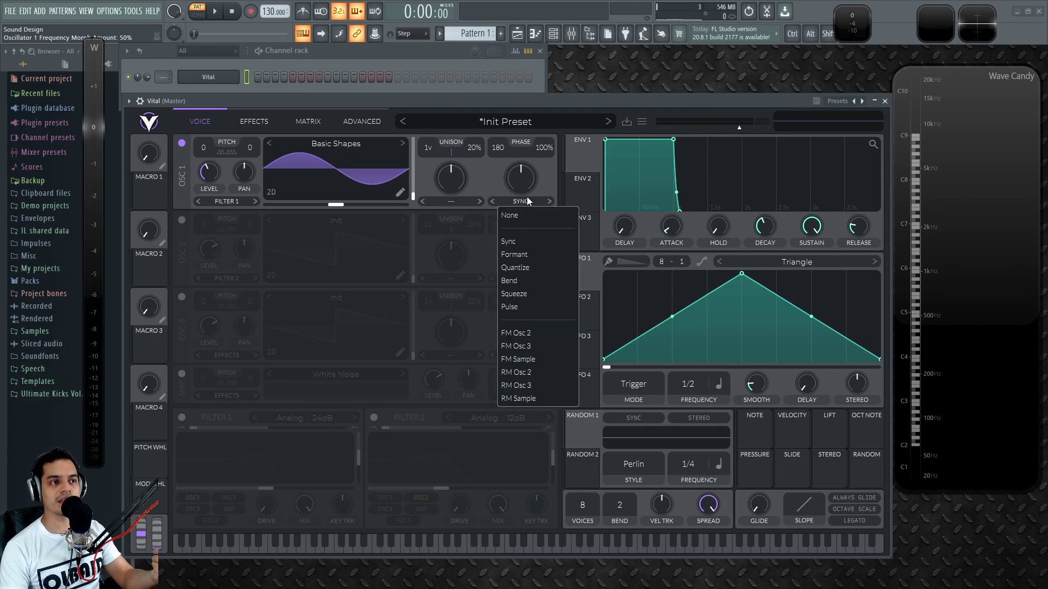
{"action": "left_click", "coordinate": [539, 188]}
{"action": "left_click", "coordinate": [526, 201]}
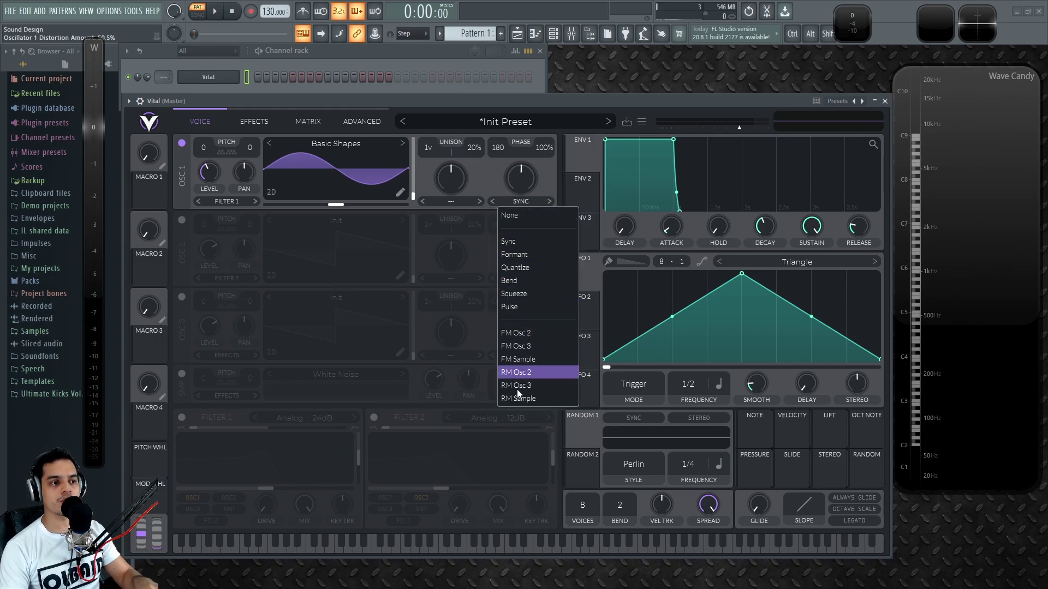
{"action": "left_click", "coordinate": [523, 242]}
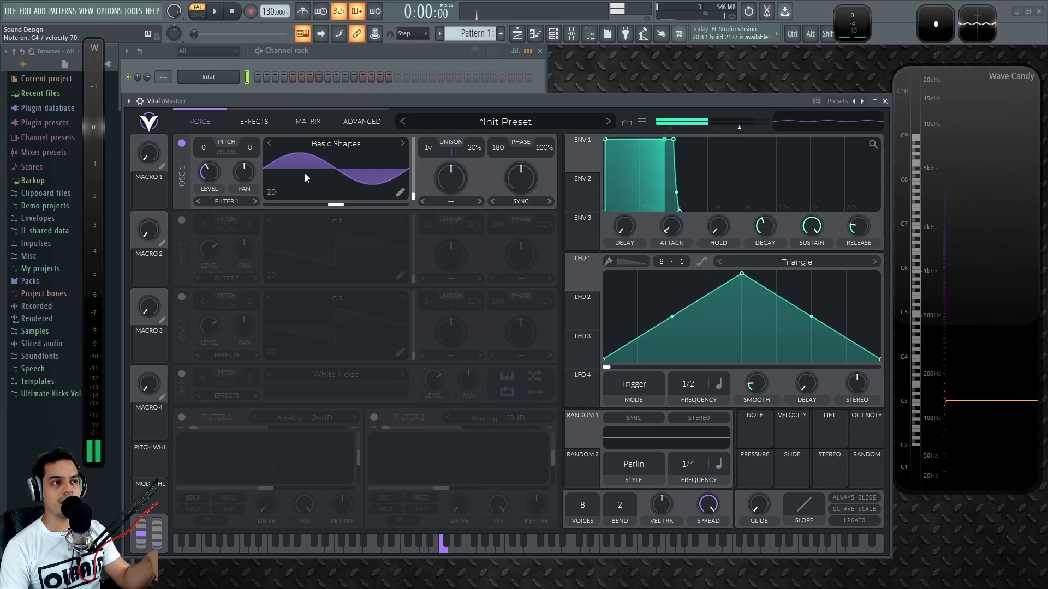
Sweep oscillator 1's Sync wave morph amount up and down between 50% and about 76.5%.
{"action": "mouse_move", "coordinate": [524, 178]}
{"action": "left_mouse_down"}
{"action": "mouse_move", "coordinate": [524, 228]}
{"action": "mouse_move", "coordinate": [538, 151]}
{"action": "mouse_move", "coordinate": [522, 181]}
{"action": "left_mouse_up"}
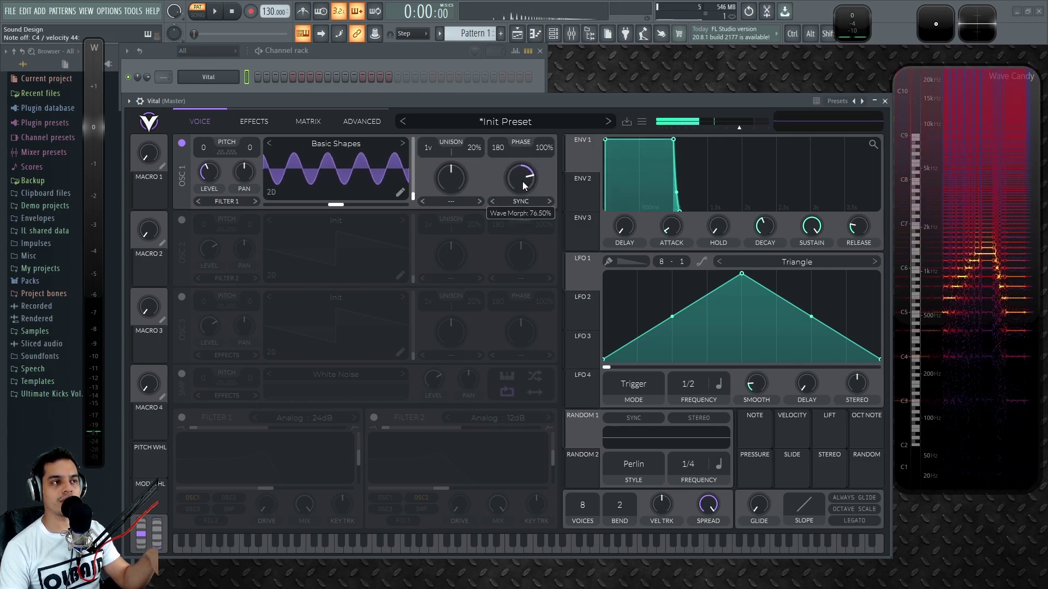
{"action": "double_click", "coordinate": [522, 181]}
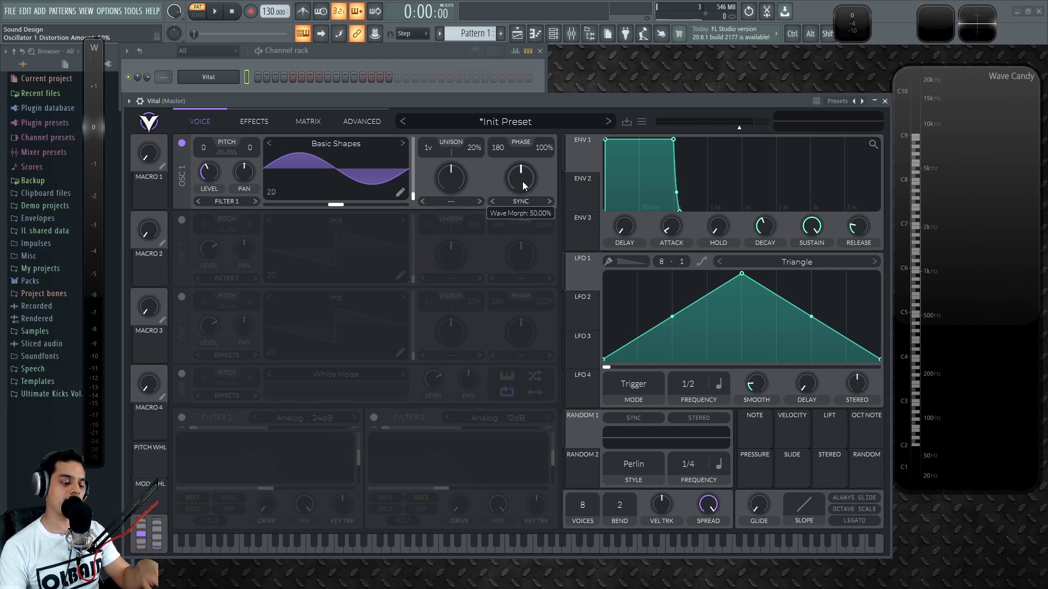
{"action": "left_click_drag", "start_coordinate": [522, 181], "coordinate": [411, 166]}
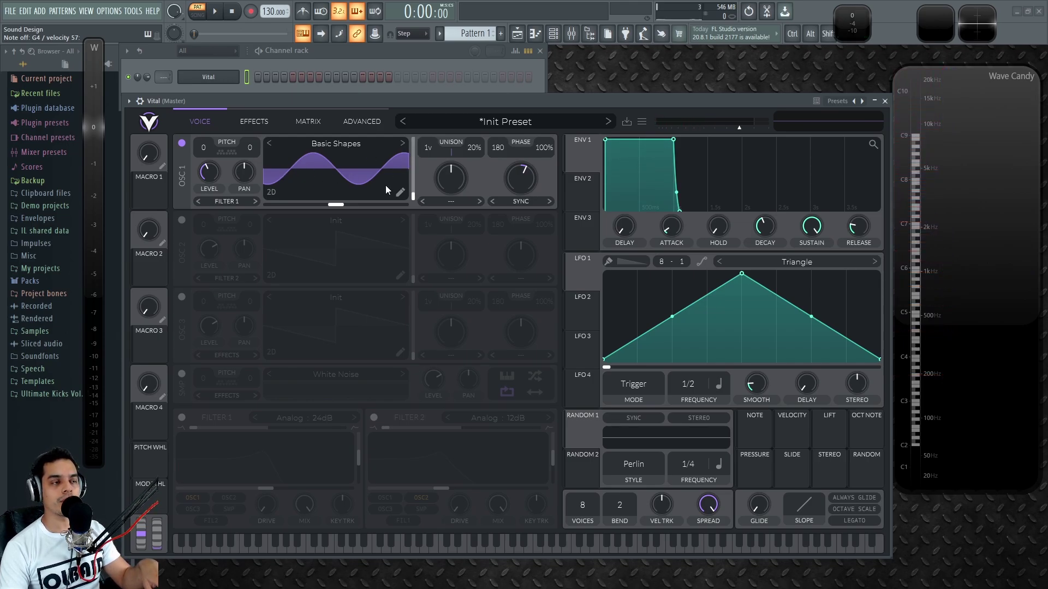
{"action": "left_click_drag", "start_coordinate": [525, 179], "coordinate": [525, 162]}
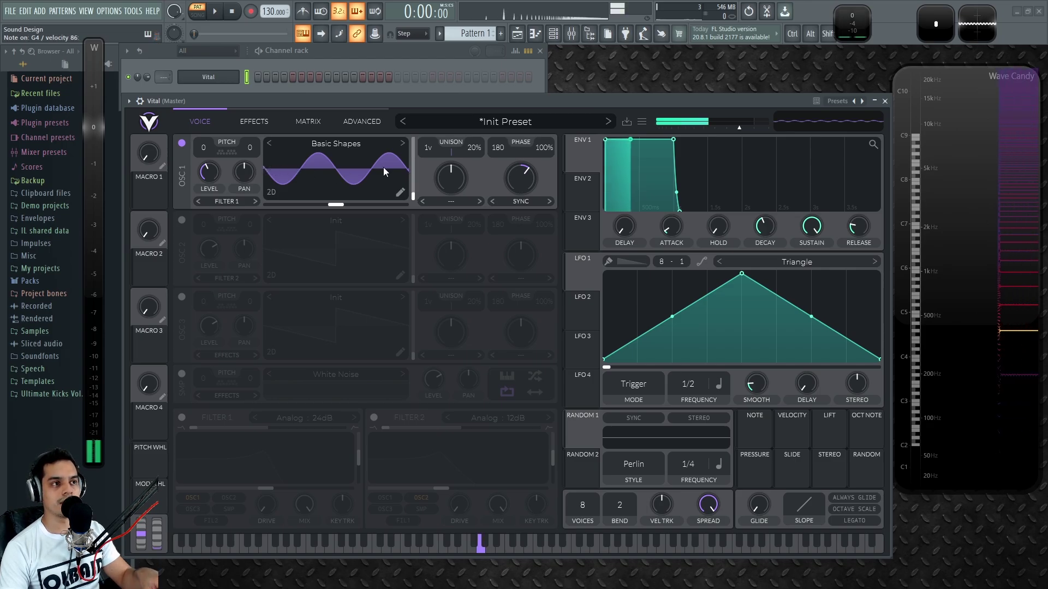
{"action": "left_click_drag", "start_coordinate": [529, 176], "coordinate": [534, 175]}
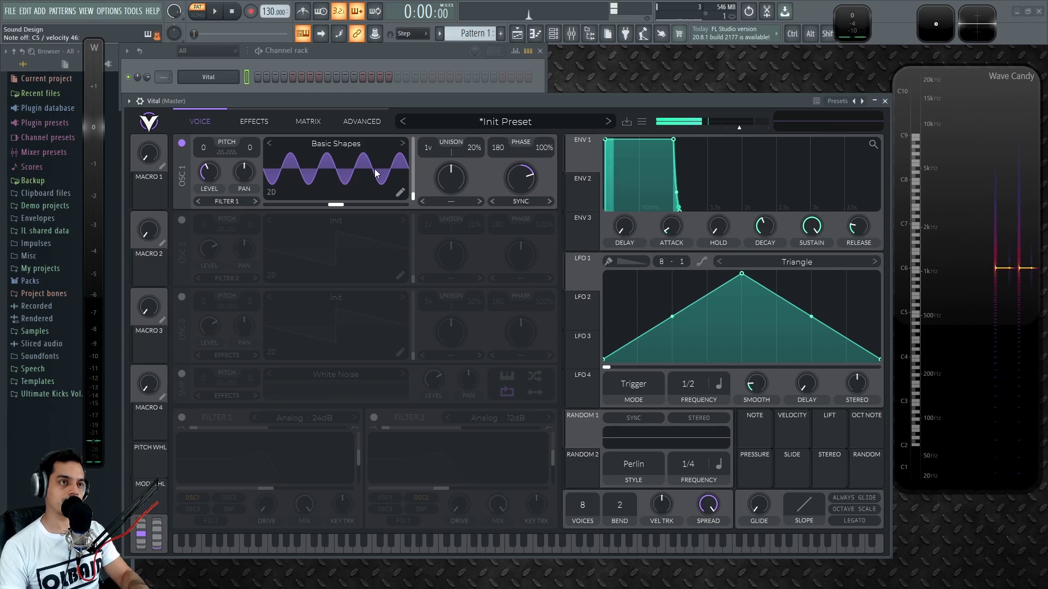
Set oscillator 1's Sync wave morph amount to exactly 62.5% and play test notes.
{"action": "right_click", "coordinate": [519, 175]}
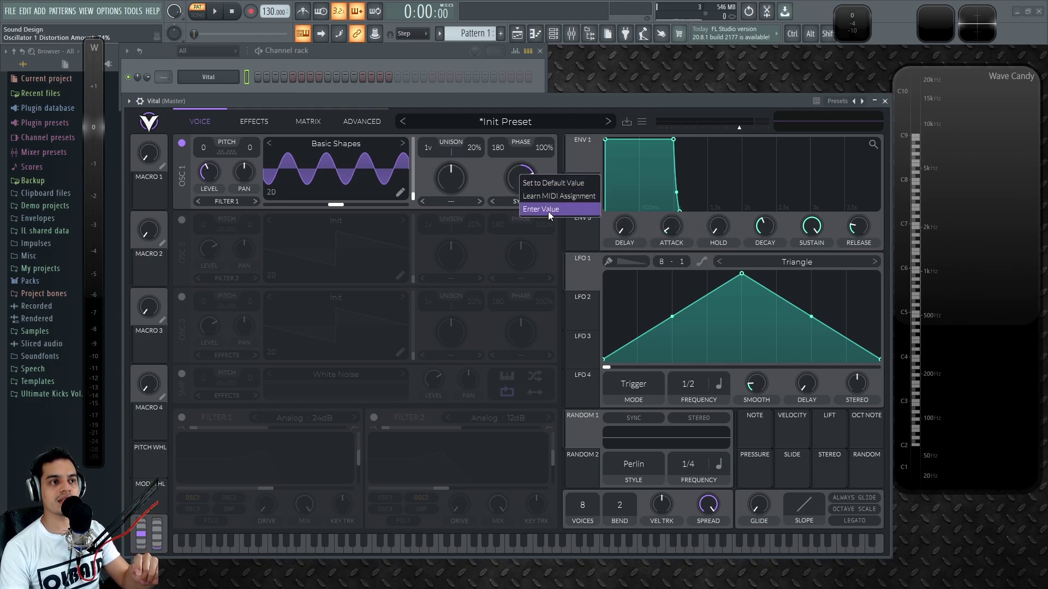
{"action": "left_click", "coordinate": [548, 212]}
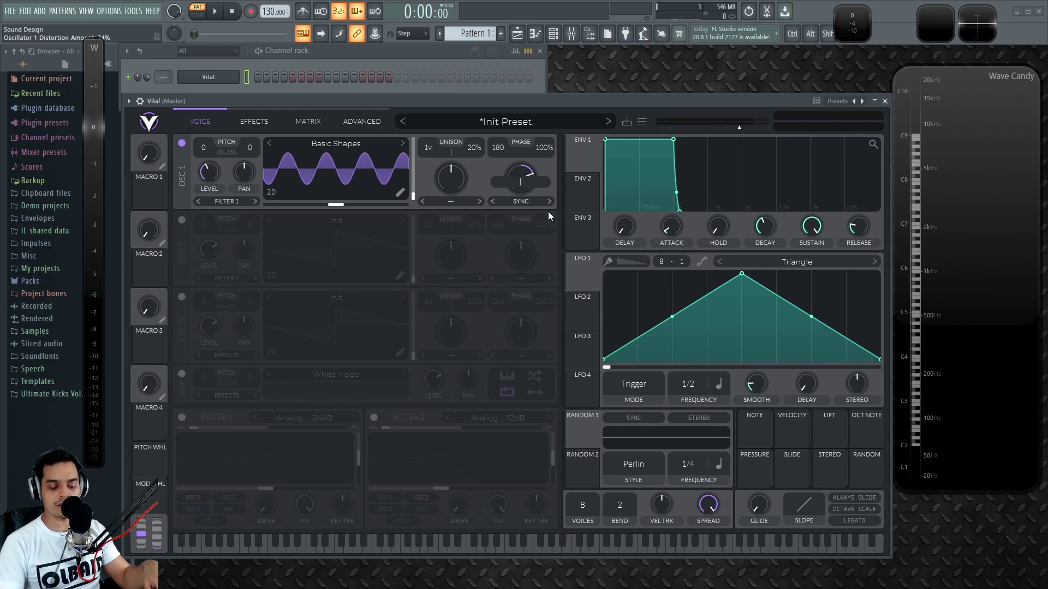
{"action": "type", "text": "62."}
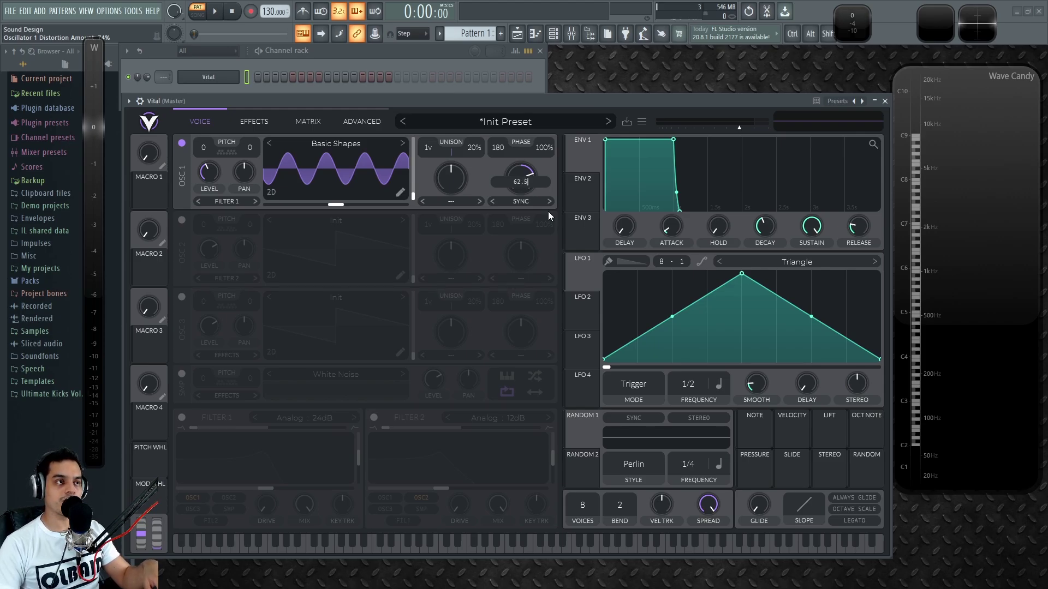
{"action": "type", "text": "5"}
{"action": "key", "text": "Return"}
{"action": "key", "text": "z"}
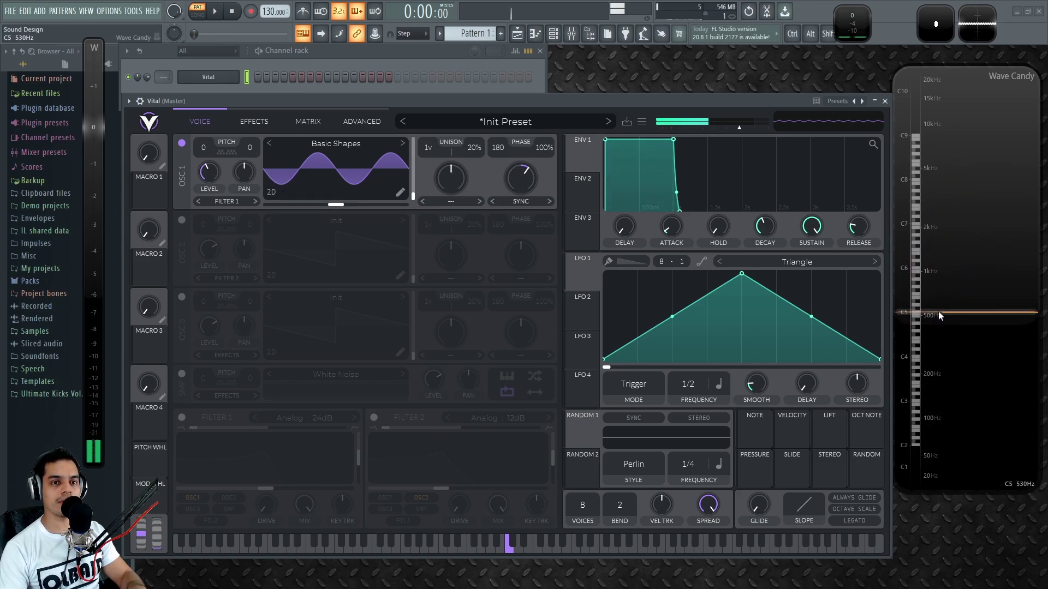
{"action": "key", "text": "z"}
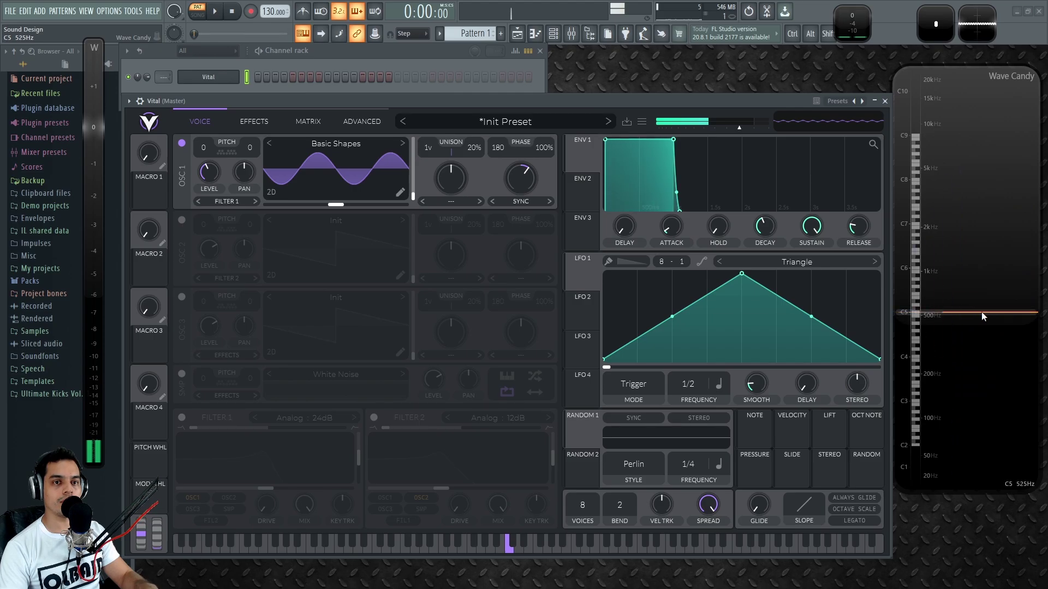
Lower oscillator 1's Sync amount below 50% and try a phase of 108 before resetting the phase to 180.
{"action": "double_click", "coordinate": [515, 177]}
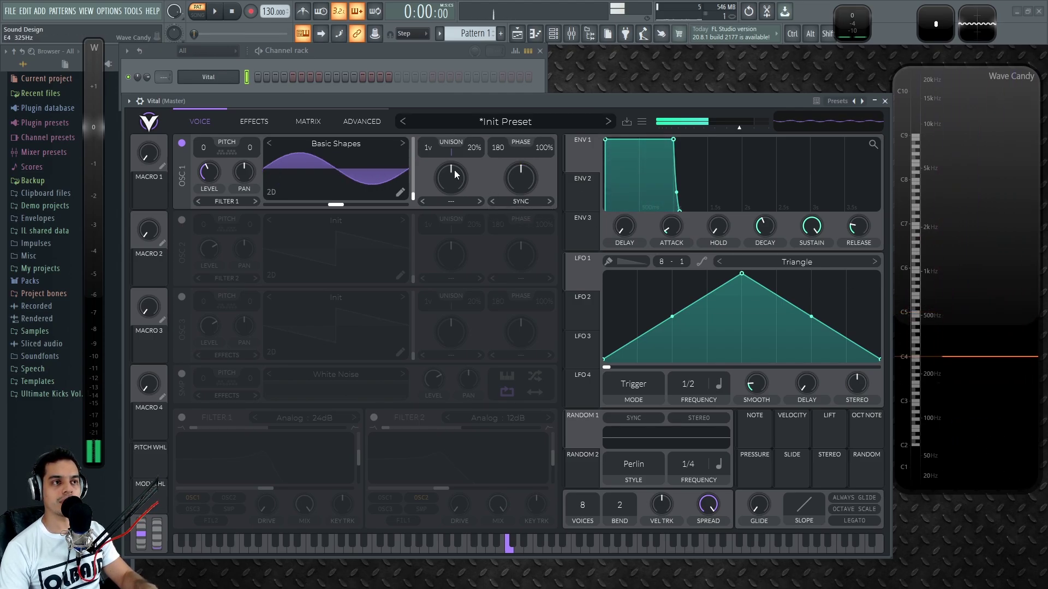
{"action": "left_click_drag", "start_coordinate": [526, 174], "coordinate": [521, 209]}
{"action": "mouse_move", "coordinate": [497, 139]}
{"action": "left_mouse_down"}
{"action": "mouse_move", "coordinate": [499, 169]}
{"action": "mouse_move", "coordinate": [498, 155]}
{"action": "left_mouse_up"}
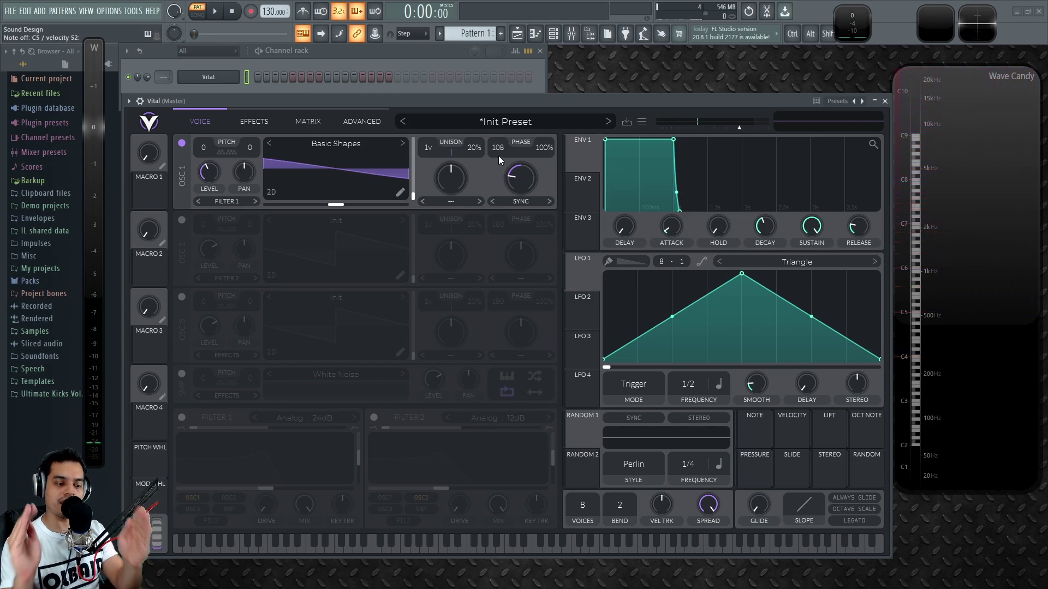
{"action": "double_click", "coordinate": [498, 146]}
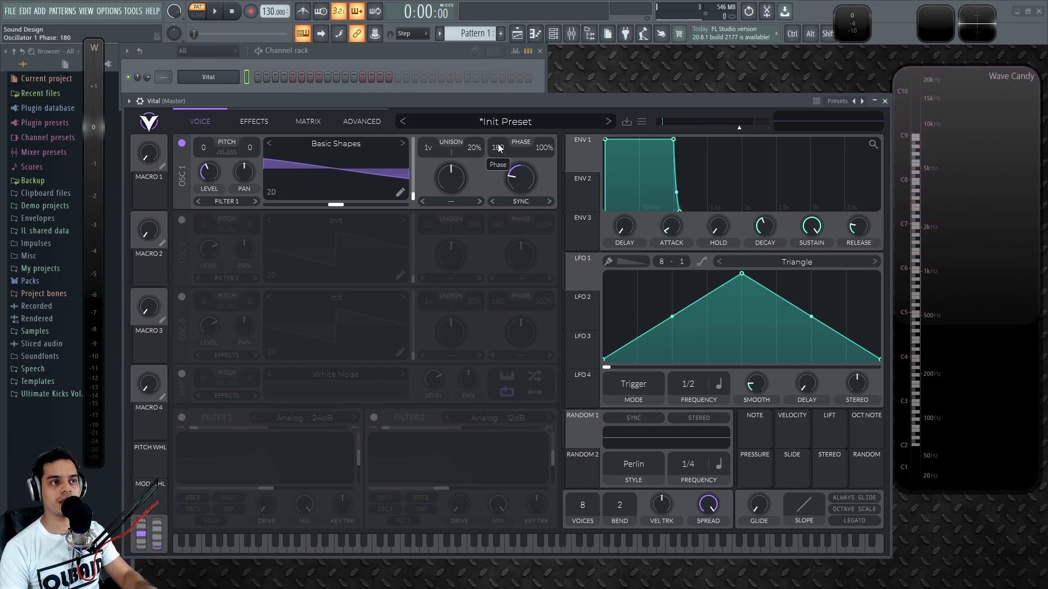
Load the Brown Noise wavetable in oscillator 1, sweep its Sync amount around the centre, and reset the amount to 50%.
{"action": "left_click", "coordinate": [401, 145]}
{"action": "double_click", "coordinate": [521, 176]}
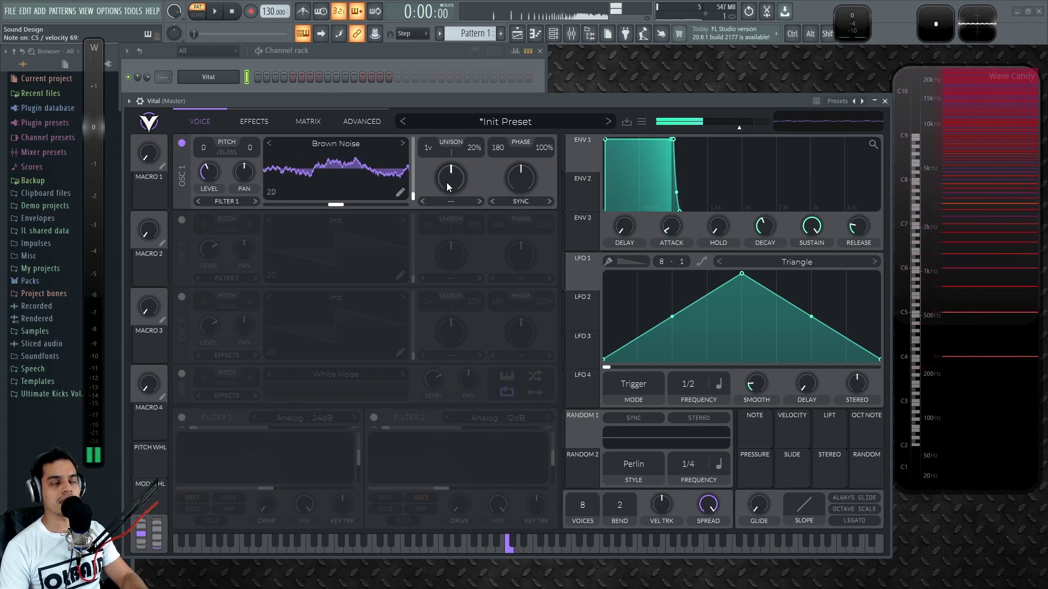
{"action": "left_click_drag", "start_coordinate": [525, 179], "coordinate": [525, 156]}
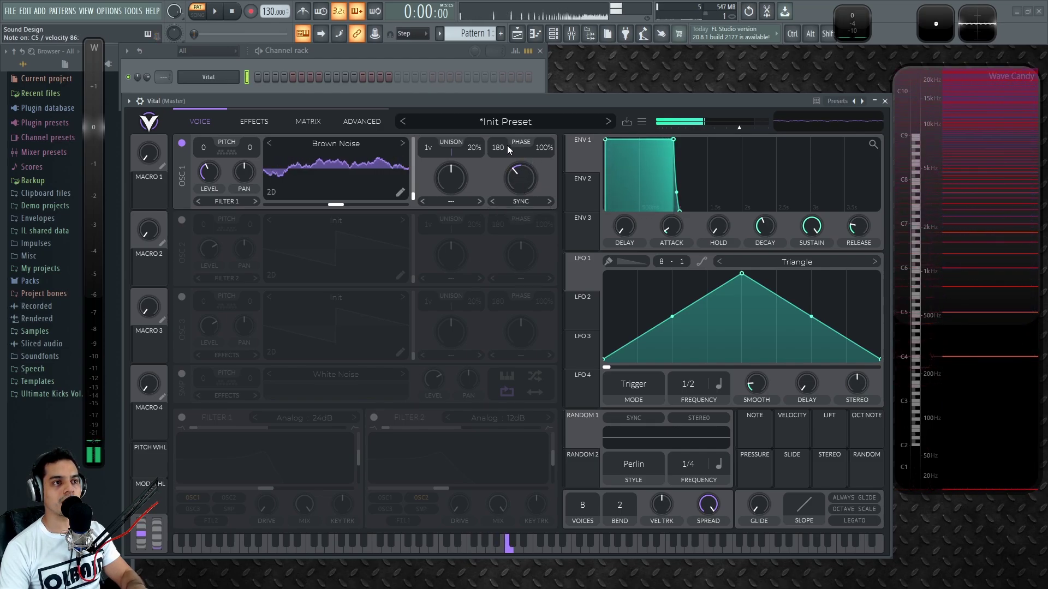
{"action": "left_click_drag", "start_coordinate": [515, 175], "coordinate": [524, 209]}
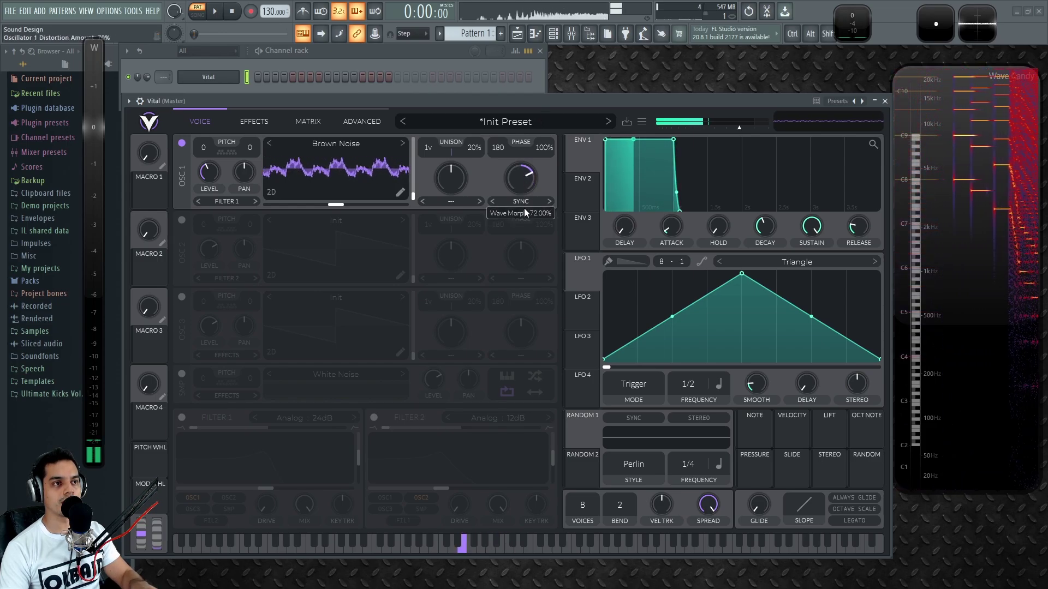
{"action": "double_click", "coordinate": [533, 182]}
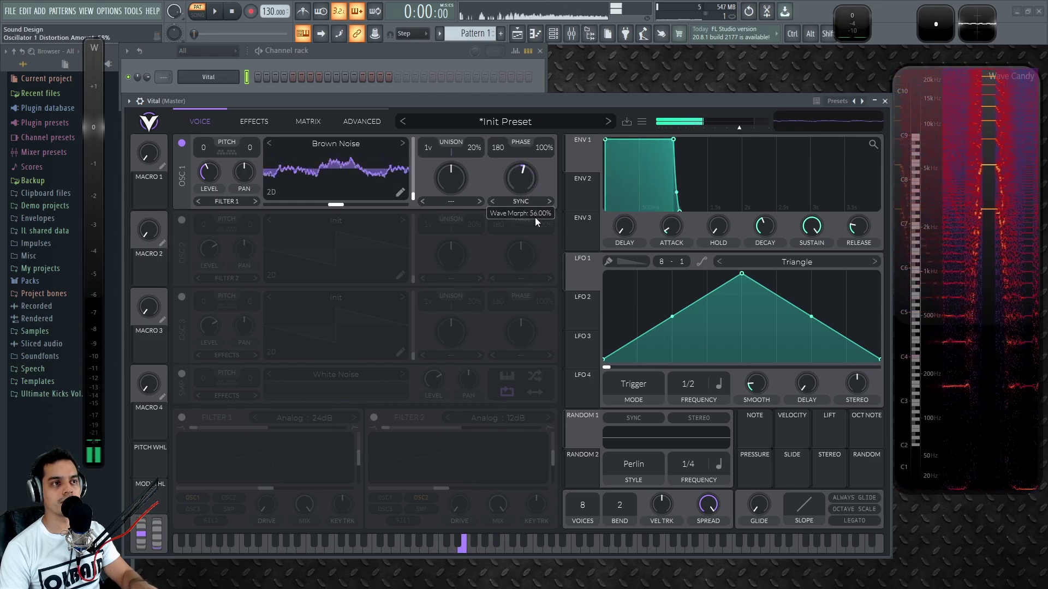
{"action": "double_click", "coordinate": [527, 175]}
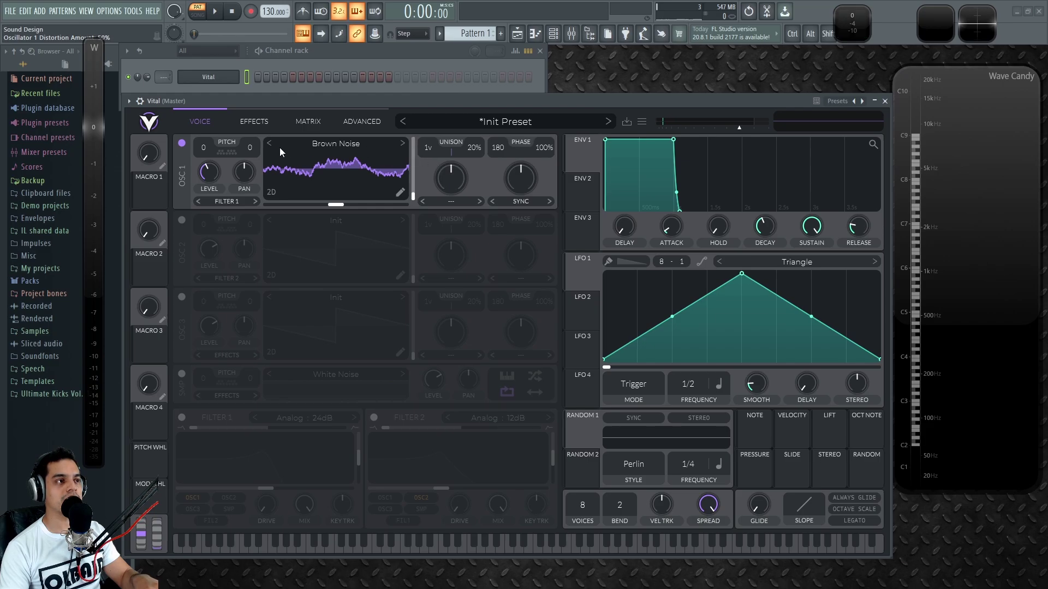
Return oscillator 1 to the Basic Shapes wavetable and set its wave morph type to Formant.
{"action": "left_click", "coordinate": [270, 143]}
{"action": "left_click", "coordinate": [523, 200]}
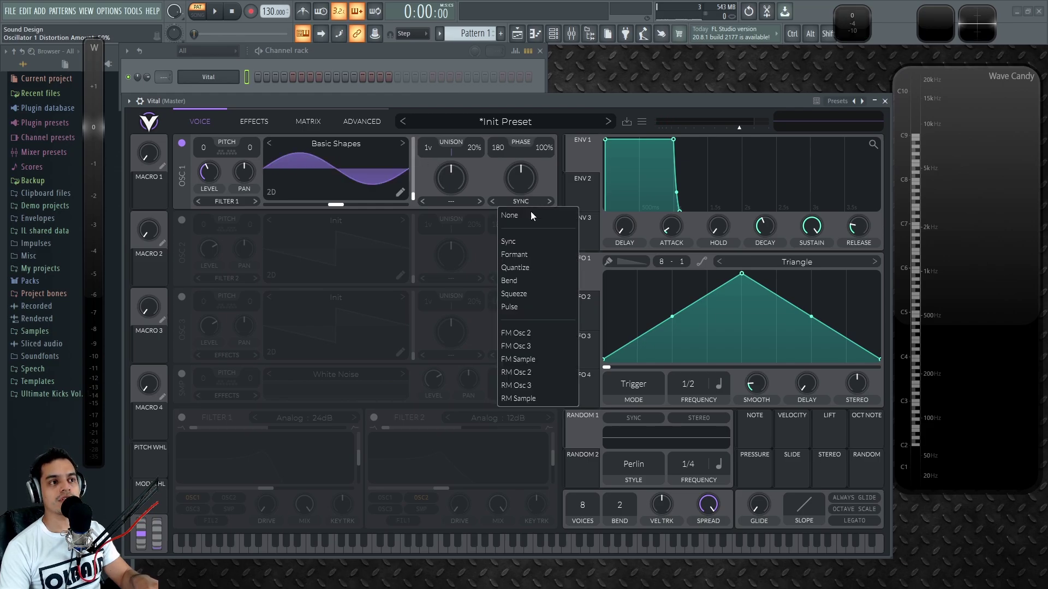
{"action": "left_click", "coordinate": [527, 252]}
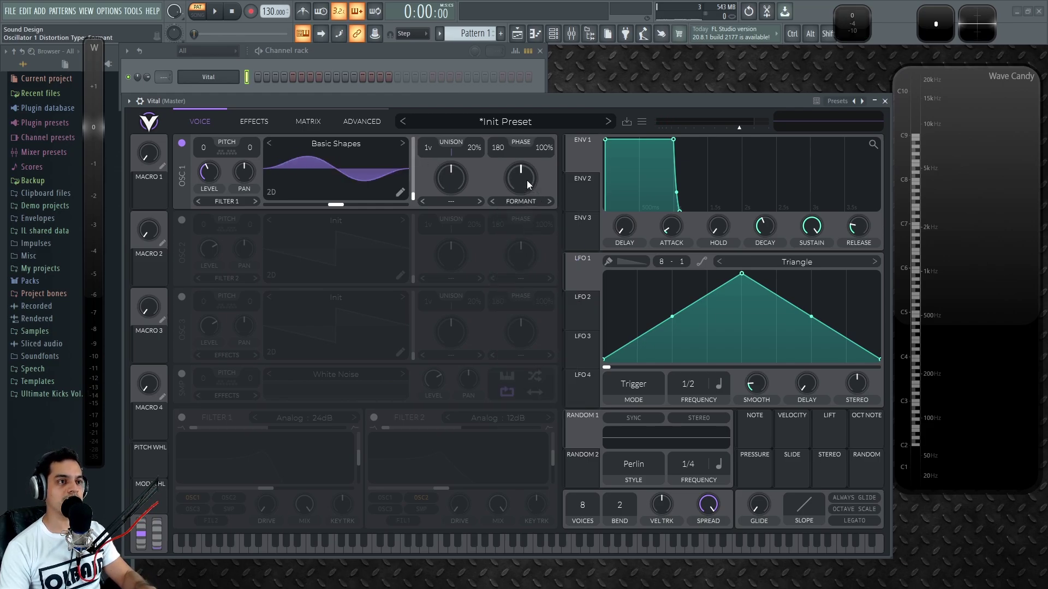
Sweep oscillator 1's Formant amount through its range and reset it to 50%.
{"action": "scroll", "coordinate": [527, 182], "scroll_direction": "down", "scroll_amount": 5}
{"action": "mouse_move", "coordinate": [526, 136]}
{"action": "left_mouse_down"}
{"action": "mouse_move", "coordinate": [547, 72]}
{"action": "mouse_move", "coordinate": [545, 104]}
{"action": "left_mouse_up"}
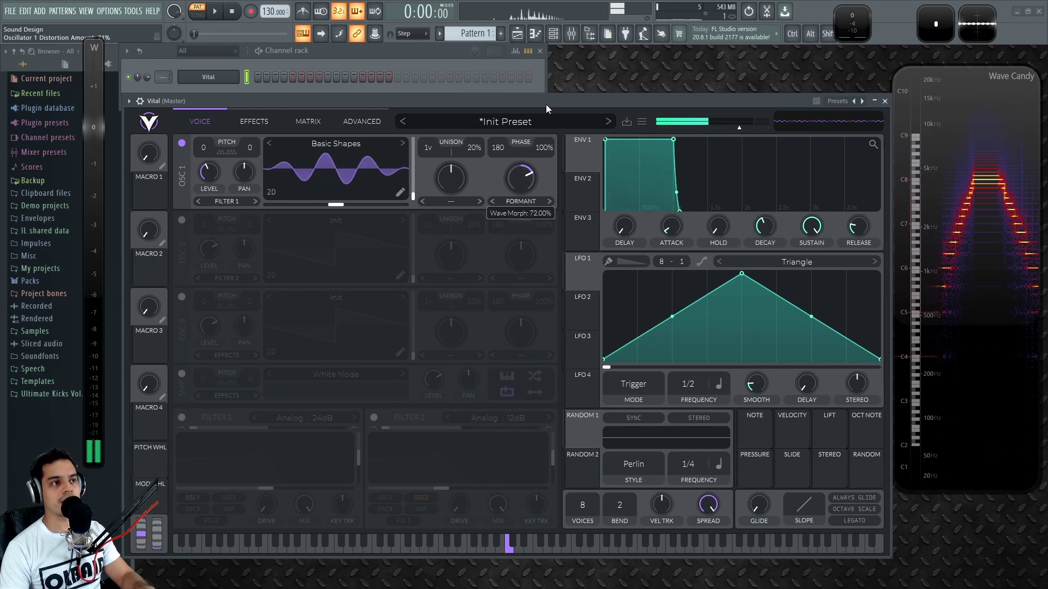
{"action": "double_click", "coordinate": [522, 175]}
Move oscillator 1's wavetable position to the saw shape and raise the Formant amount close to its maximum.
{"action": "left_click_drag", "start_coordinate": [414, 196], "coordinate": [418, 166]}
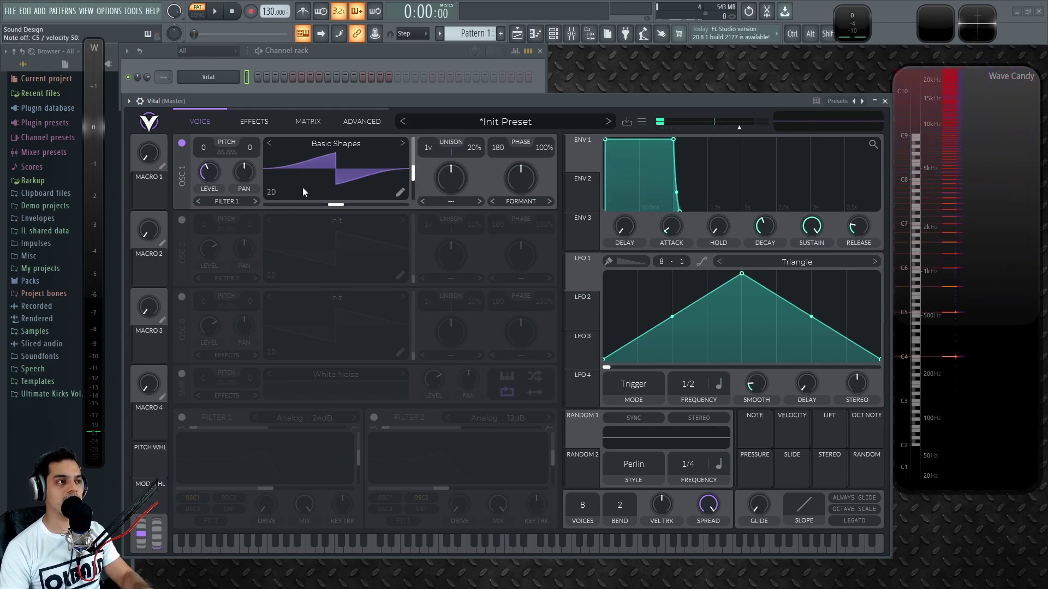
{"action": "left_click_drag", "start_coordinate": [513, 179], "coordinate": [544, 132]}
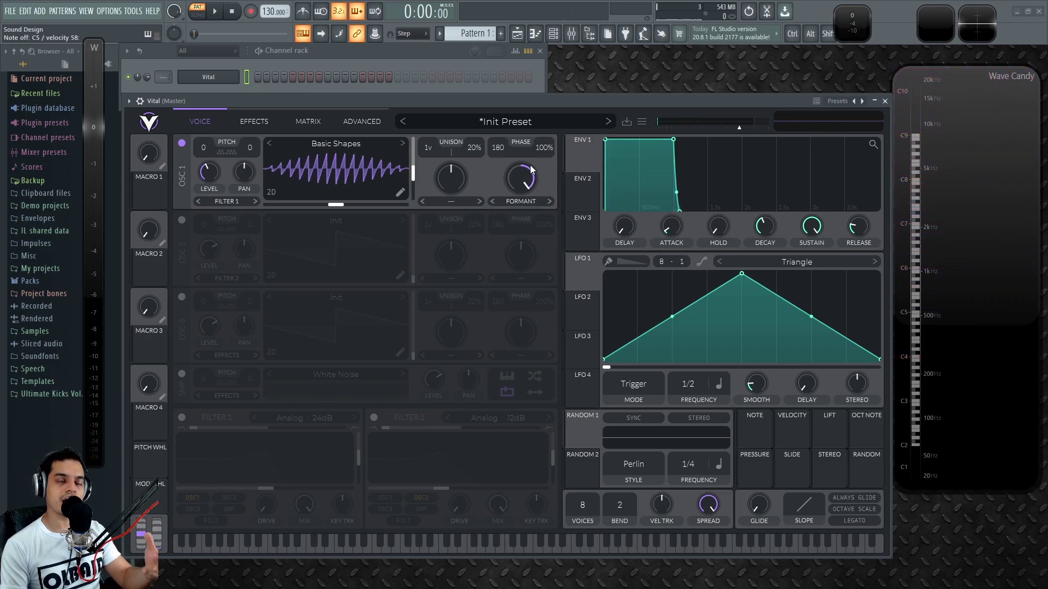
Switch oscillator 1's wave morph type to Sync for comparison and return it to Formant.
{"action": "left_click", "coordinate": [528, 202]}
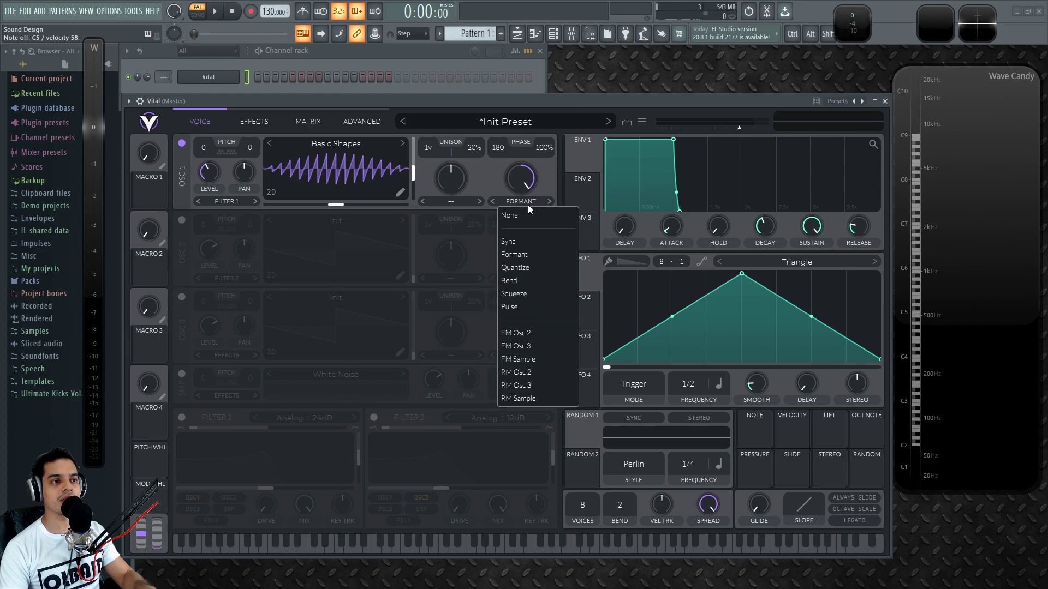
{"action": "left_click", "coordinate": [515, 239]}
{"action": "left_click", "coordinate": [525, 205]}
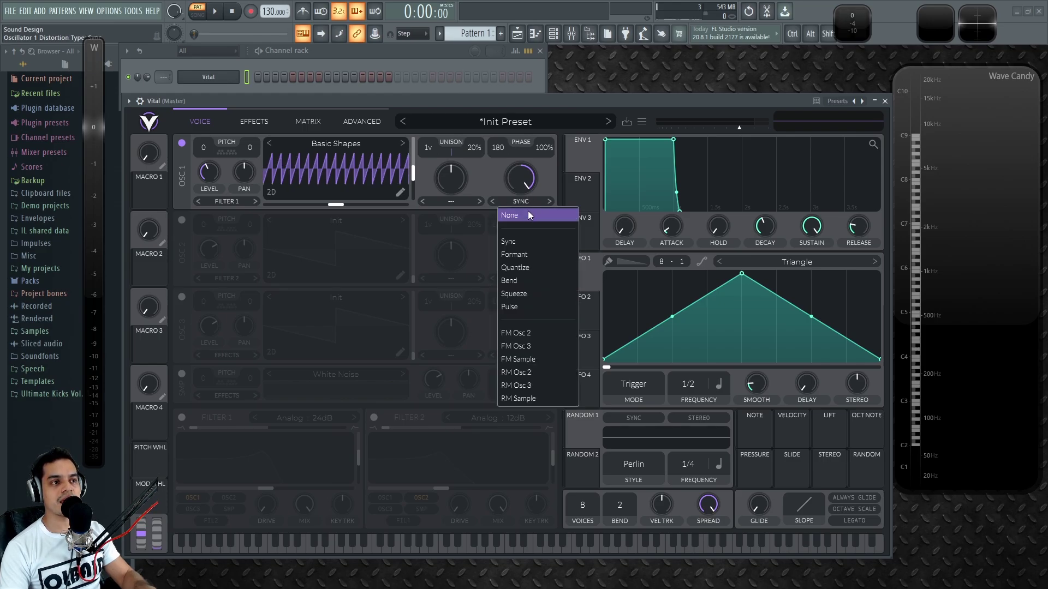
{"action": "left_click", "coordinate": [529, 255]}
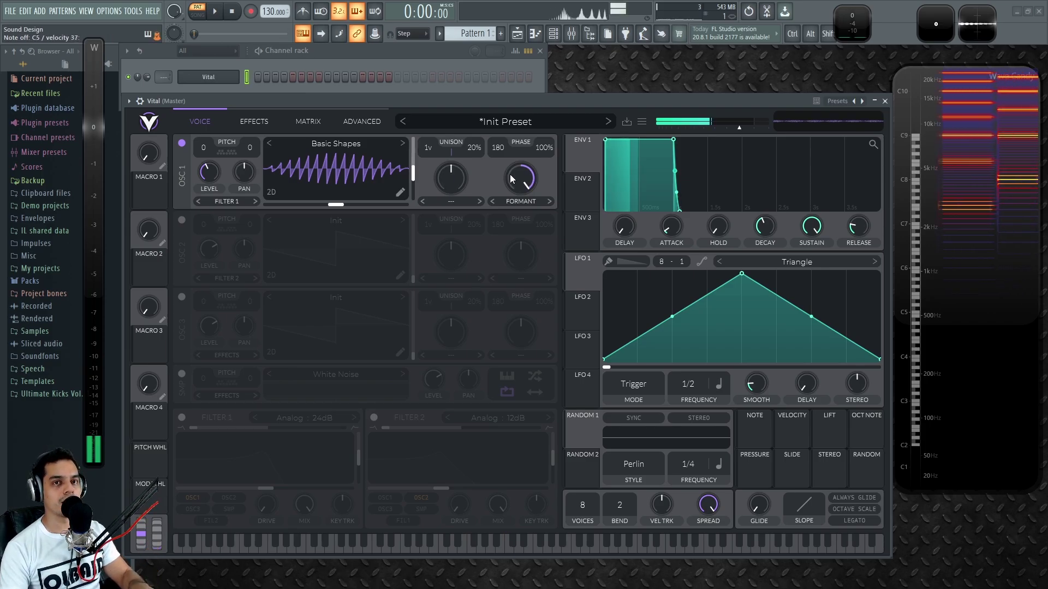
Lower oscillator 1's morph amount to just above centre, switch the type to Sync, and raise the amount moderately.
{"action": "mouse_move", "coordinate": [532, 182]}
{"action": "left_mouse_down"}
{"action": "mouse_move", "coordinate": [525, 289]}
{"action": "mouse_move", "coordinate": [535, 166]}
{"action": "mouse_move", "coordinate": [527, 216]}
{"action": "mouse_move", "coordinate": [526, 174]}
{"action": "mouse_move", "coordinate": [535, 202]}
{"action": "left_mouse_up"}
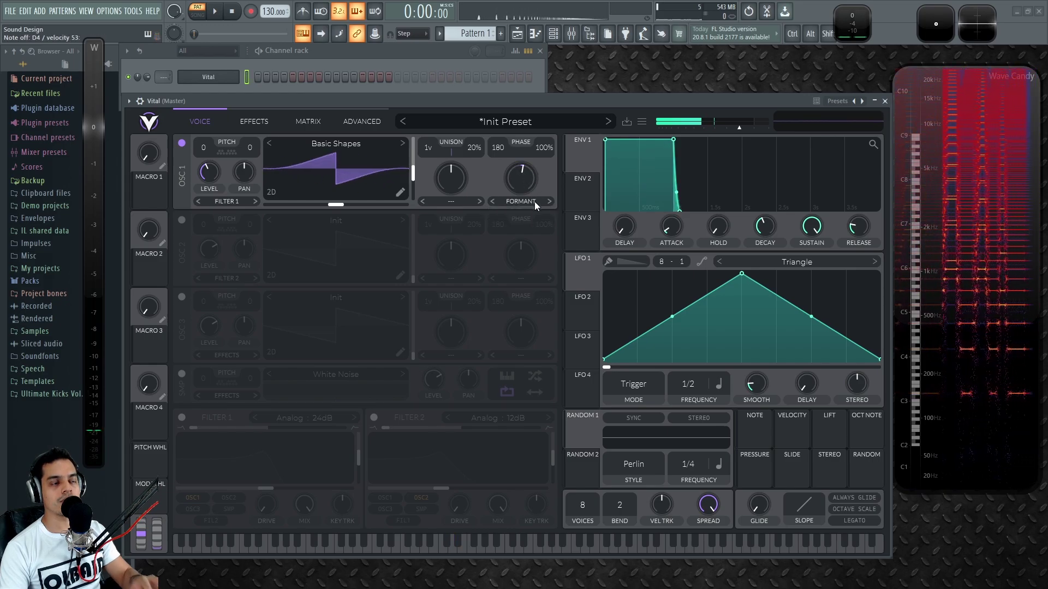
{"action": "left_click", "coordinate": [530, 199]}
{"action": "left_click", "coordinate": [519, 241]}
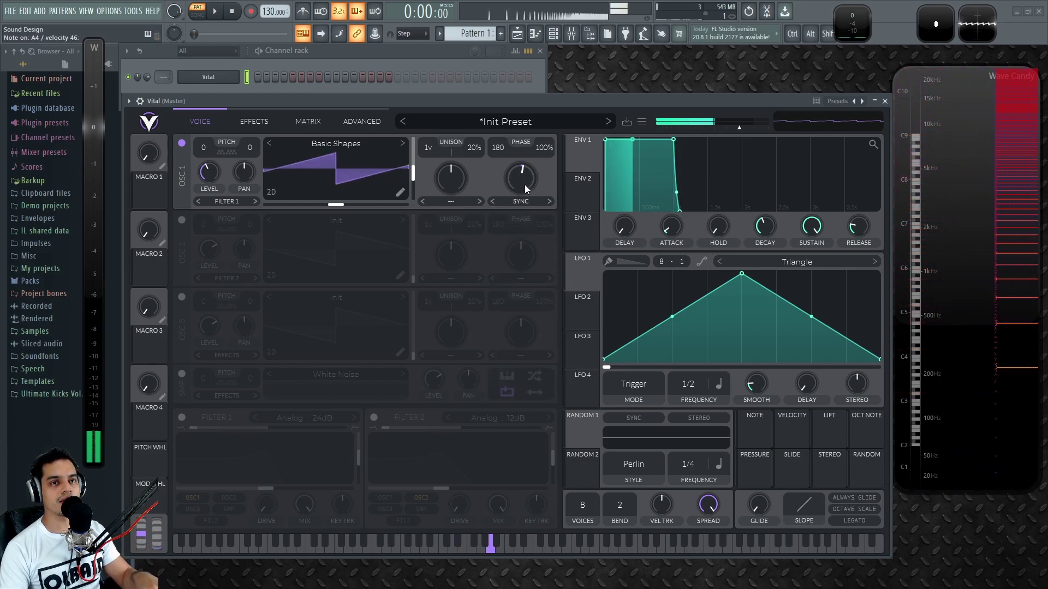
{"action": "left_click_drag", "start_coordinate": [525, 183], "coordinate": [526, 178]}
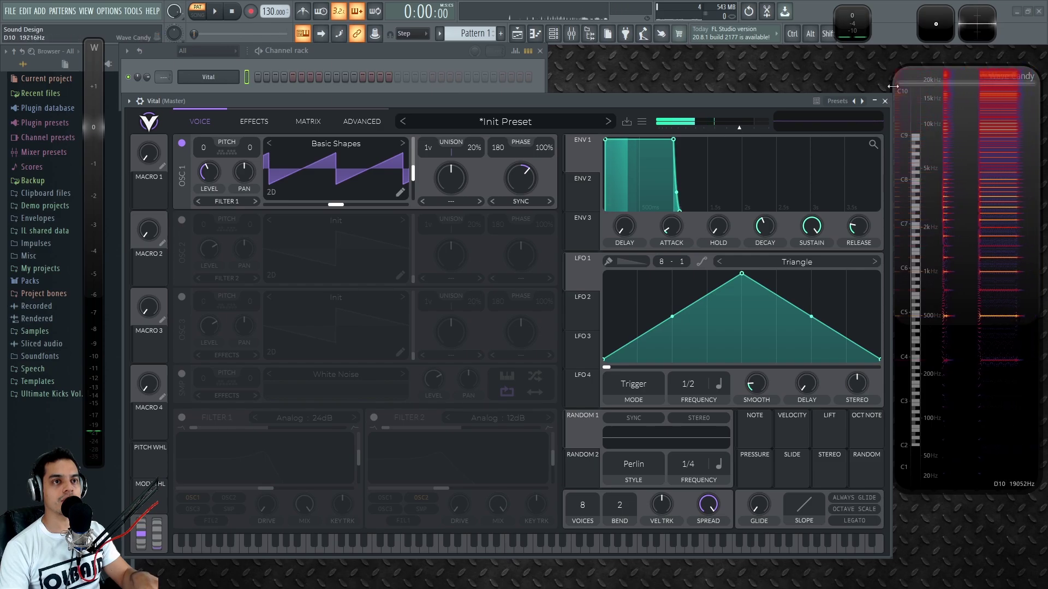
Set oscillator 1's wave morph type back to Formant while keeping the saw shape.
{"action": "left_click", "coordinate": [981, 27]}
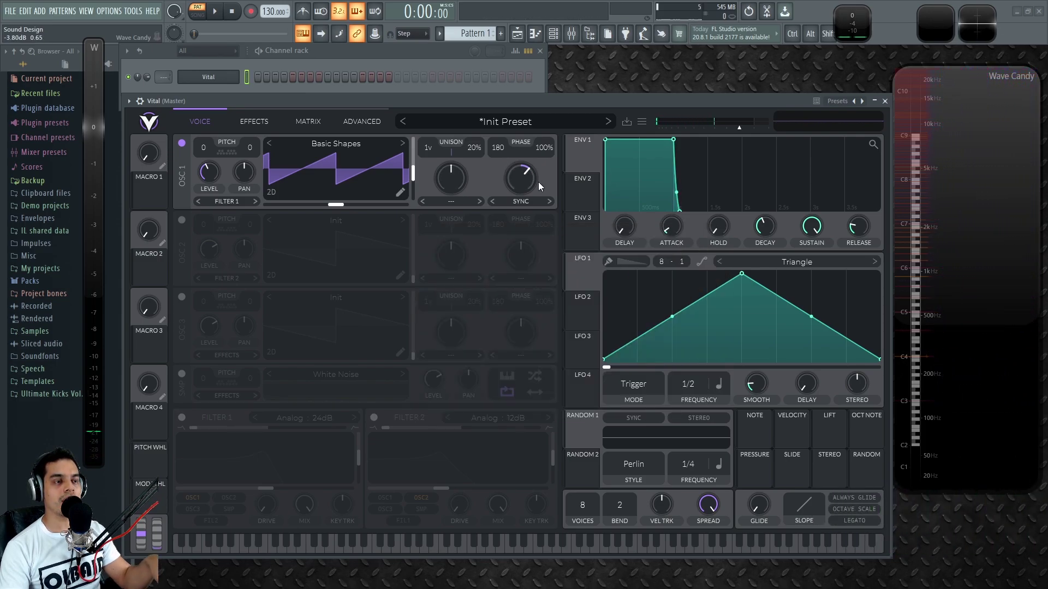
{"action": "left_click", "coordinate": [543, 201]}
{"action": "left_click", "coordinate": [529, 256]}
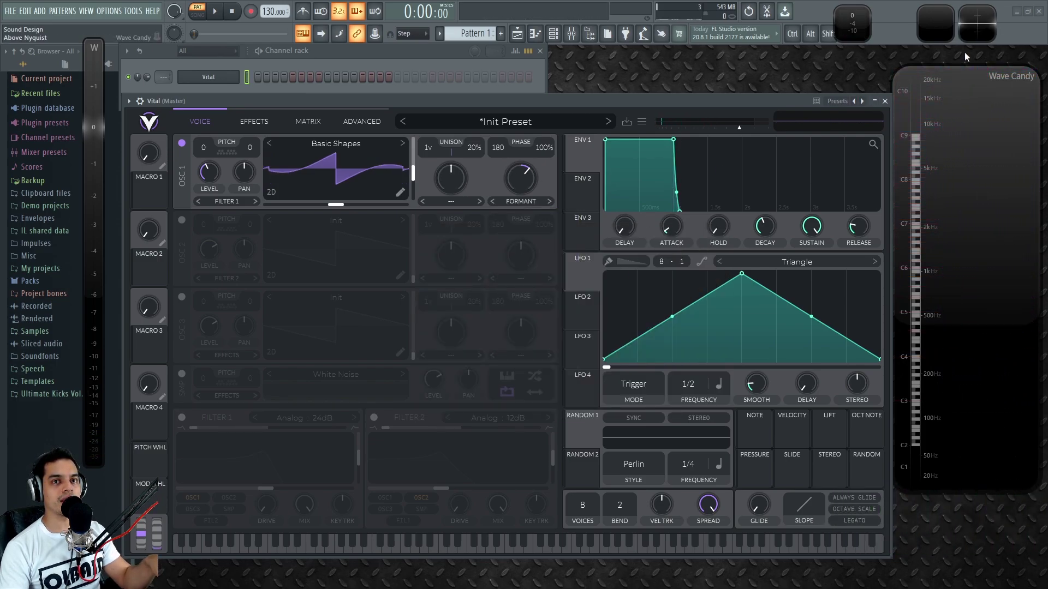
{"action": "left_click", "coordinate": [970, 21]}
{"action": "left_click_drag", "start_coordinate": [648, 340], "coordinate": [649, 317]}
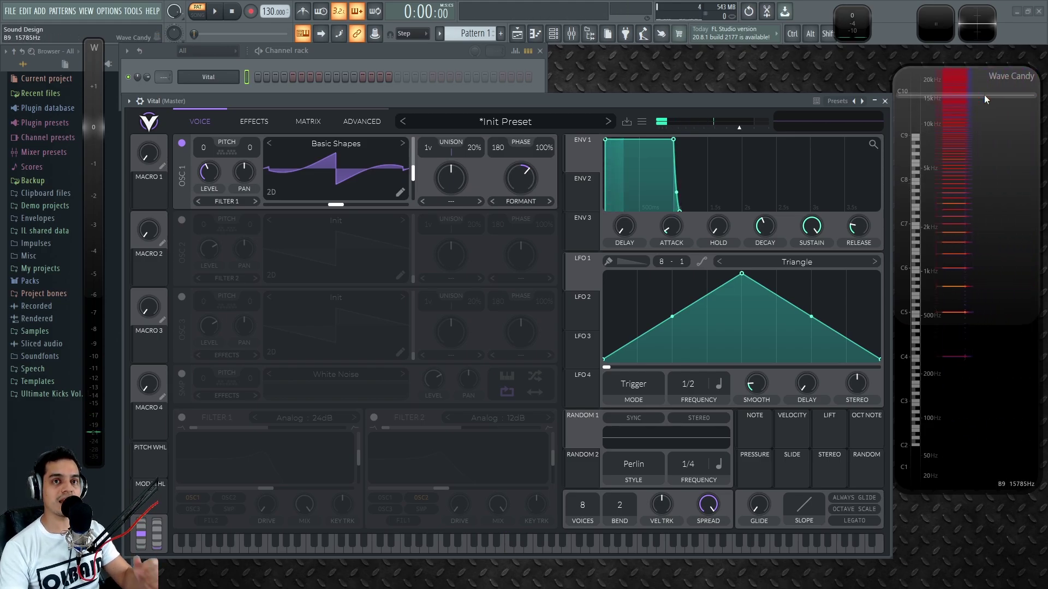
Switch oscillator 1's wave morph to Quantize with the amount at zero and move the wavetable to the sine shape at frame 0.
{"action": "left_click", "coordinate": [522, 201]}
{"action": "left_click", "coordinate": [539, 266]}
{"action": "left_click_drag", "start_coordinate": [529, 198], "coordinate": [524, 350]}
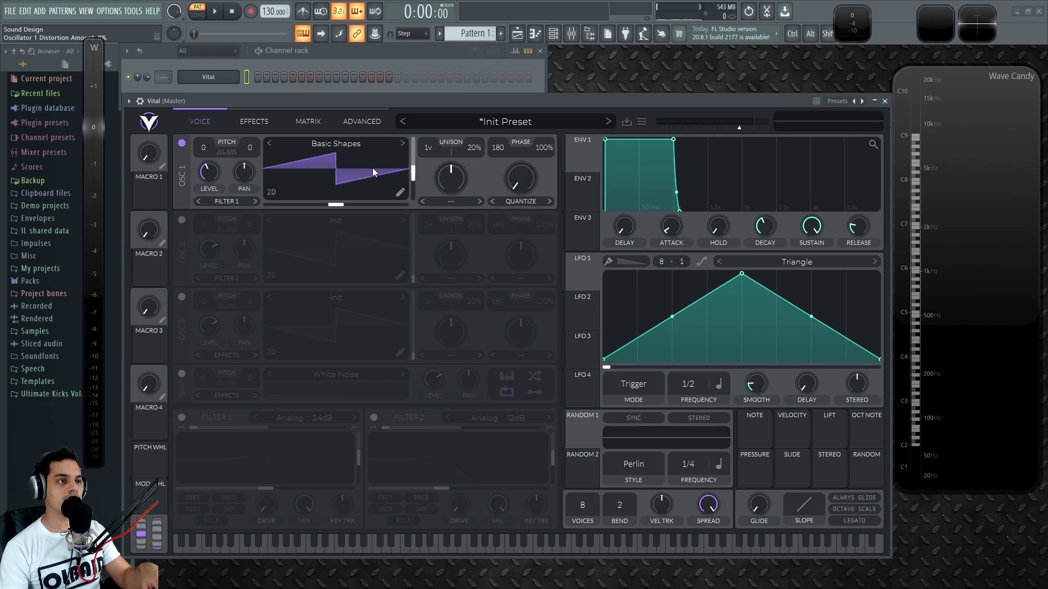
{"action": "left_click_drag", "start_coordinate": [405, 173], "coordinate": [416, 228]}
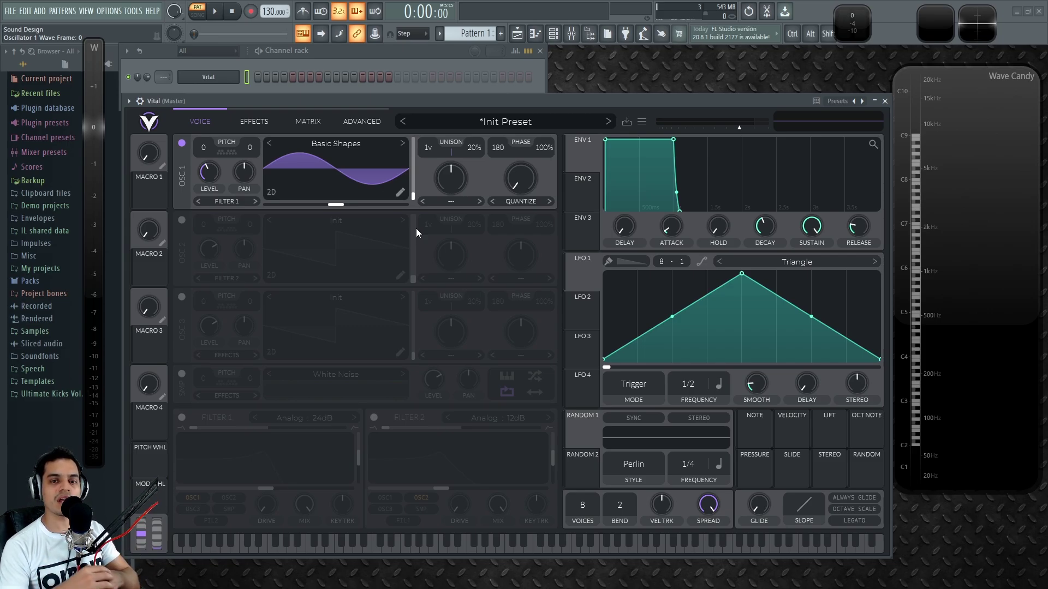
Play a note on the sine wave and sweep oscillator 1's Quantize amount, settling at 47%.
{"action": "key", "text": "z"}
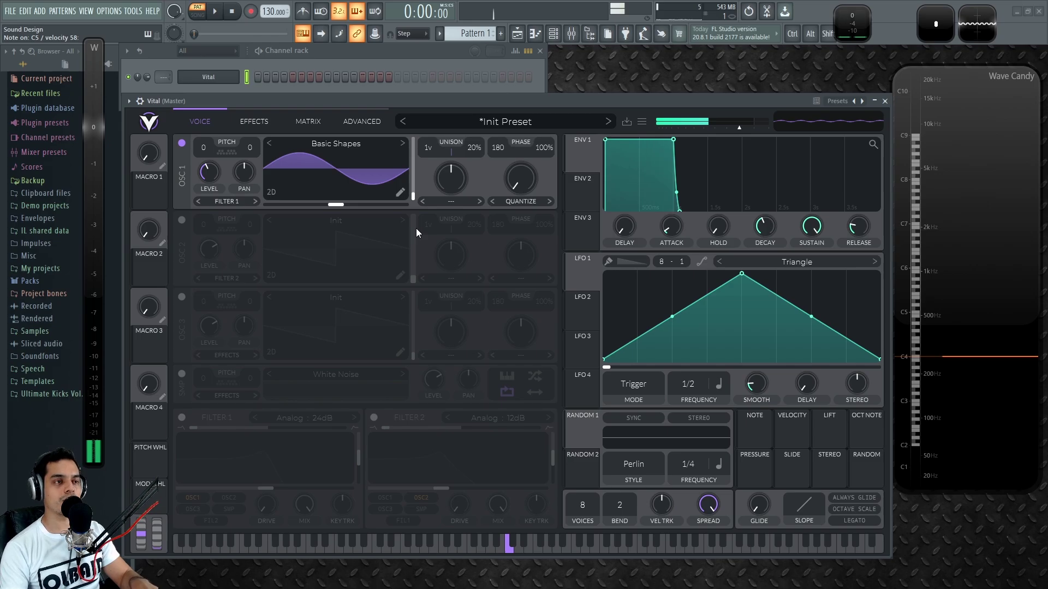
{"action": "left_click_drag", "start_coordinate": [523, 181], "coordinate": [531, 137]}
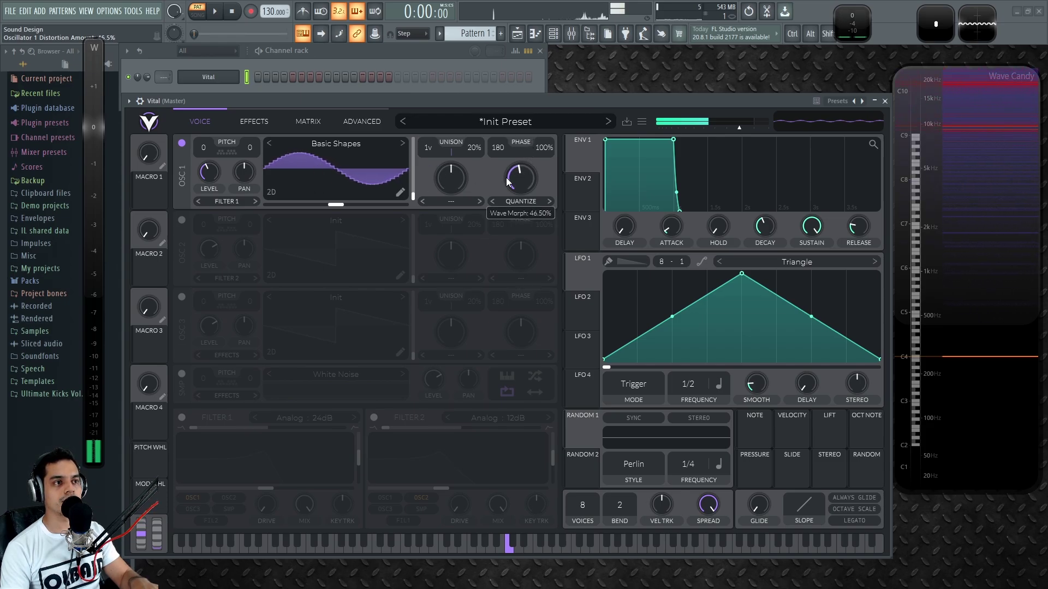
{"action": "mouse_move", "coordinate": [513, 172]}
{"action": "left_mouse_down"}
{"action": "mouse_move", "coordinate": [530, 152]}
{"action": "mouse_move", "coordinate": [521, 206]}
{"action": "mouse_move", "coordinate": [520, 184]}
{"action": "left_mouse_up"}
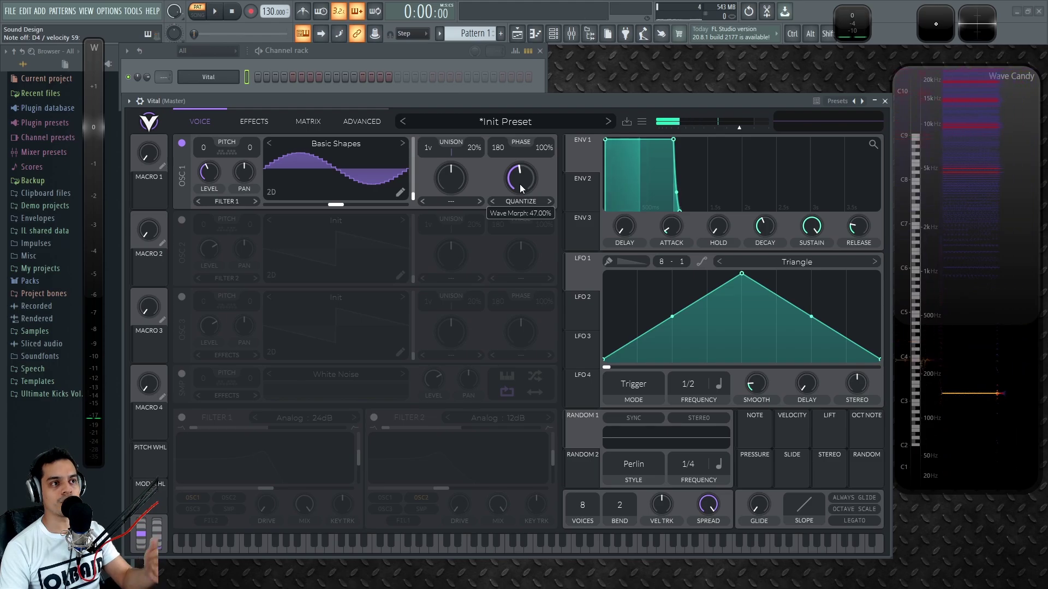
Reset the Quantize amount, change oscillator 1's wave morph type to Bend, and centre the Bend amount.
{"action": "double_click", "coordinate": [519, 184]}
{"action": "left_click", "coordinate": [528, 203]}
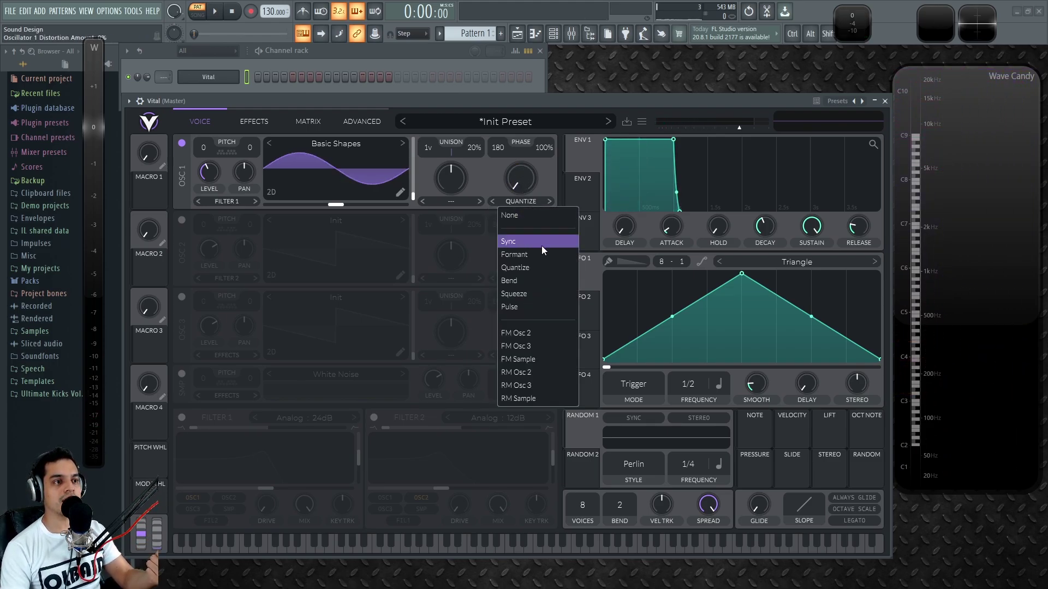
{"action": "left_click", "coordinate": [529, 280]}
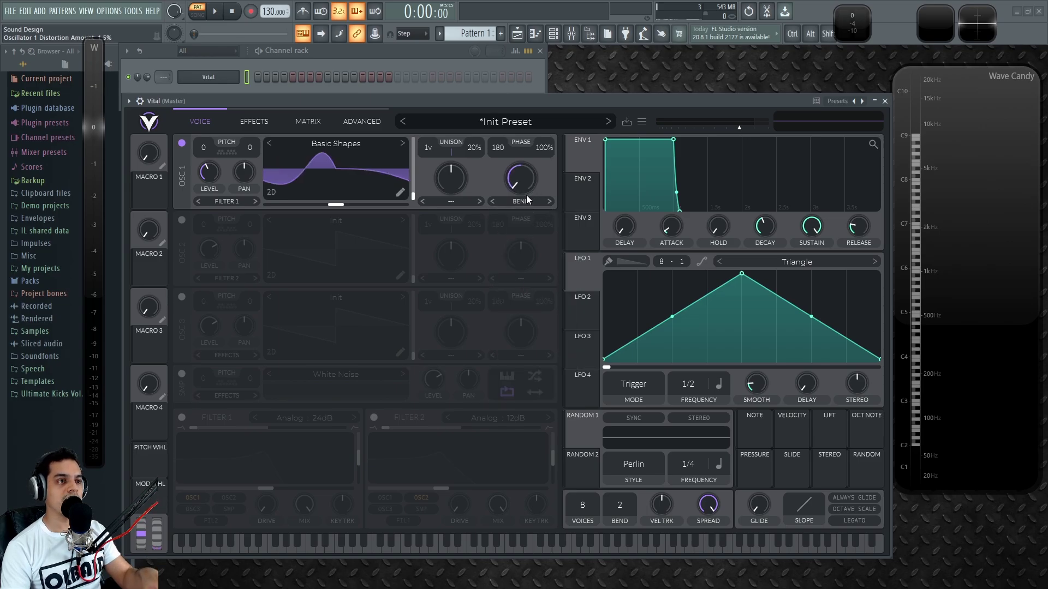
{"action": "double_click", "coordinate": [521, 180]}
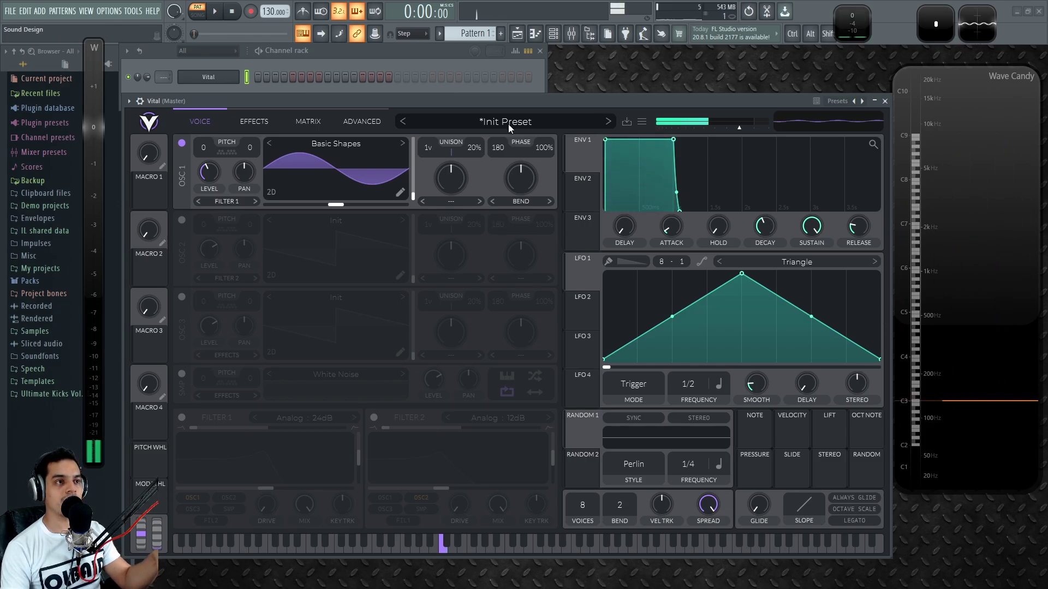
Sweep the Bend amount up to 100% and back down on the sine wave, and reset it to centre.
{"action": "mouse_move", "coordinate": [522, 182]}
{"action": "left_mouse_down"}
{"action": "mouse_move", "coordinate": [536, 156]}
{"action": "mouse_move", "coordinate": [527, 181]}
{"action": "left_mouse_up"}
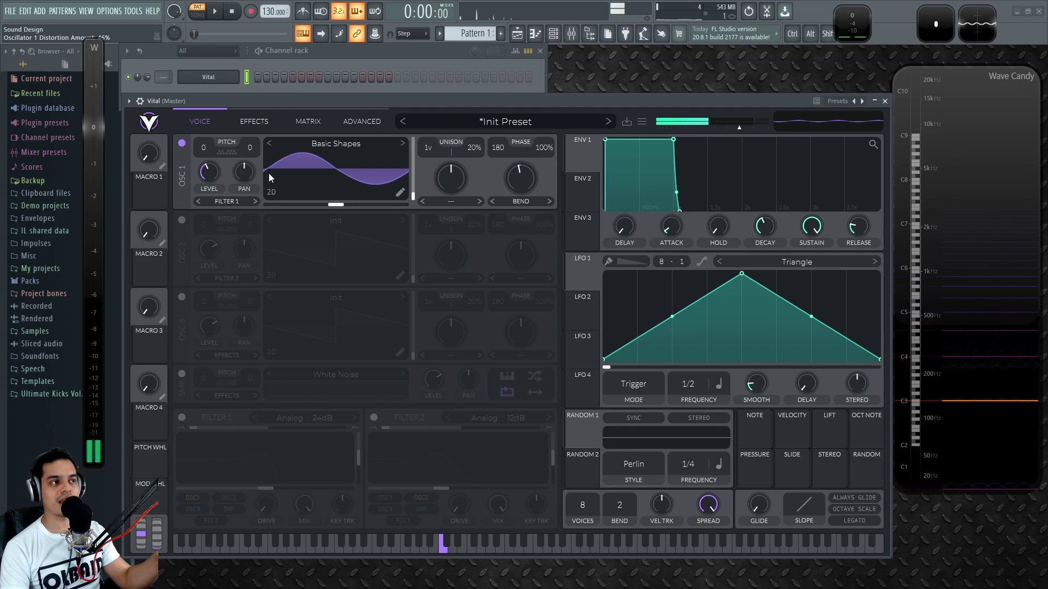
{"action": "left_click_drag", "start_coordinate": [523, 175], "coordinate": [541, 163]}
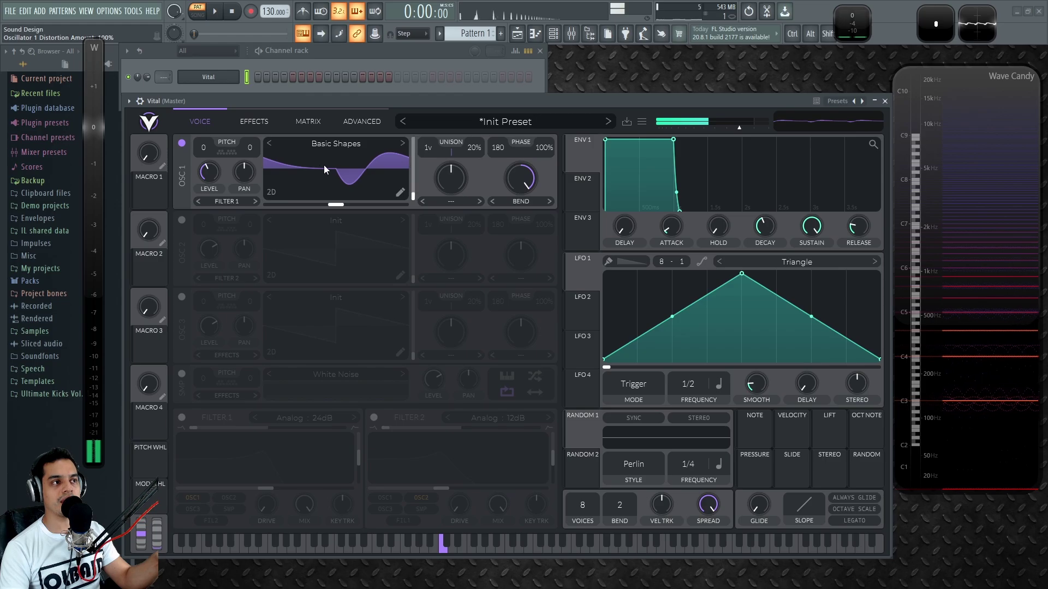
{"action": "left_click_drag", "start_coordinate": [532, 180], "coordinate": [525, 255]}
{"action": "double_click", "coordinate": [533, 177]}
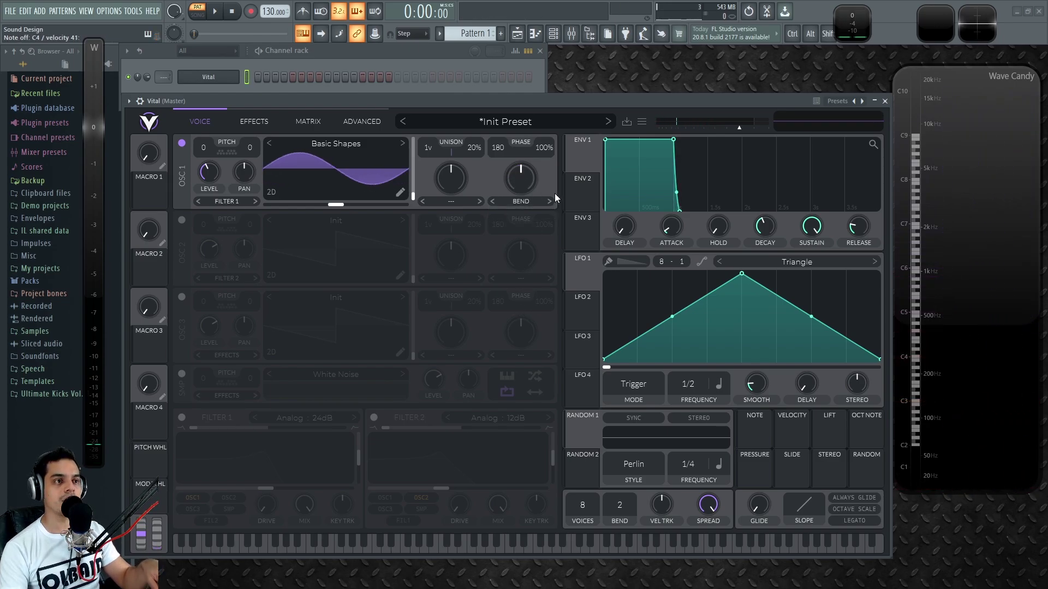
Switch oscillator 1's wave morph type to Squeeze, raise the amount close to its maximum, and bring it back to 50%.
{"action": "left_click", "coordinate": [524, 201]}
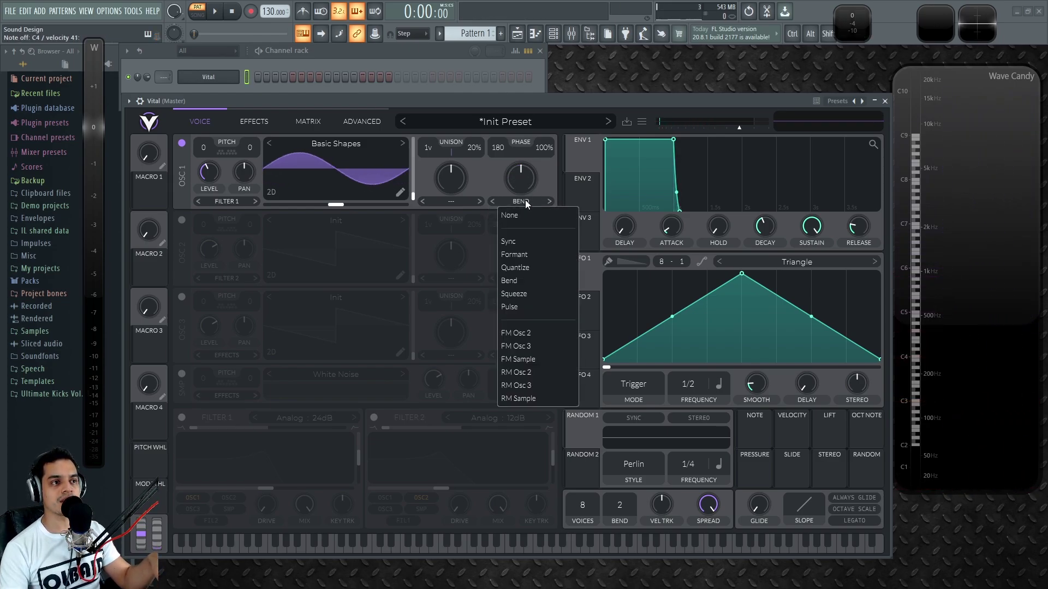
{"action": "left_click", "coordinate": [527, 293]}
{"action": "mouse_move", "coordinate": [522, 183]}
{"action": "left_mouse_down"}
{"action": "mouse_move", "coordinate": [545, 94]}
{"action": "mouse_move", "coordinate": [529, 208]}
{"action": "mouse_move", "coordinate": [528, 165]}
{"action": "left_mouse_up"}
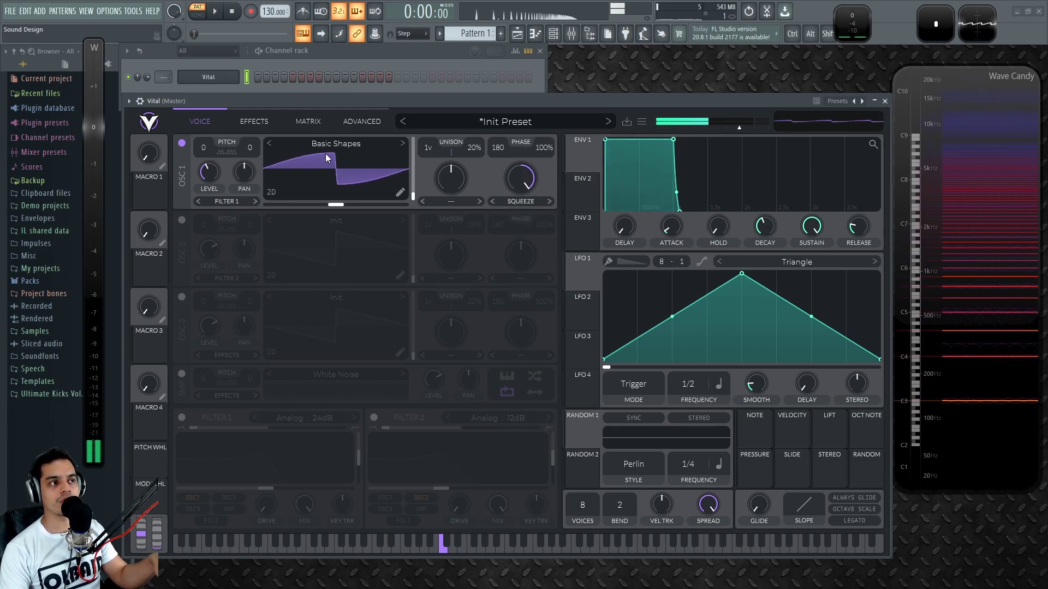
{"action": "left_click_drag", "start_coordinate": [521, 179], "coordinate": [525, 215]}
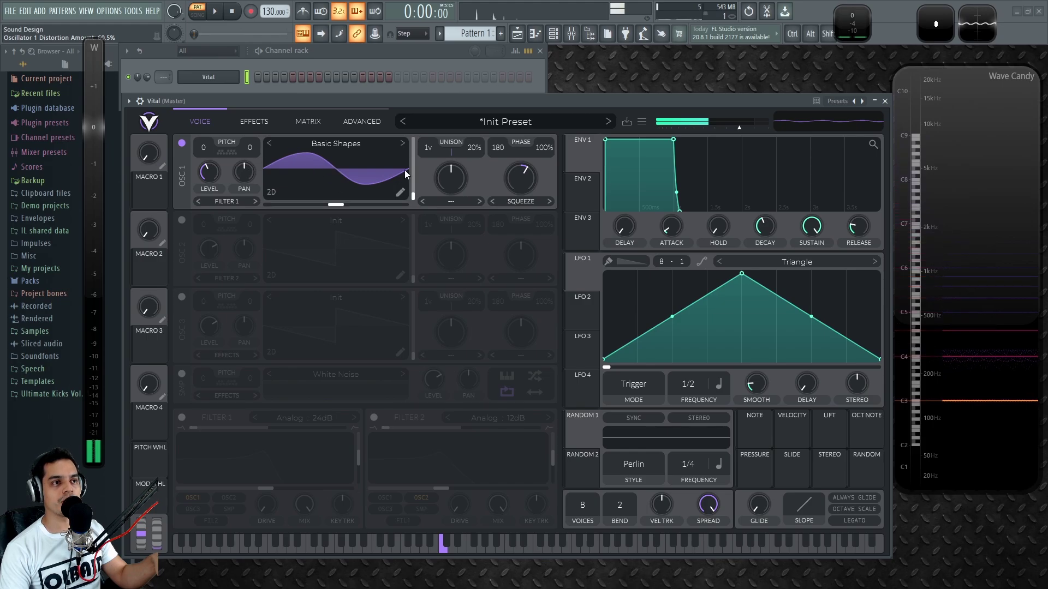
{"action": "double_click", "coordinate": [518, 176]}
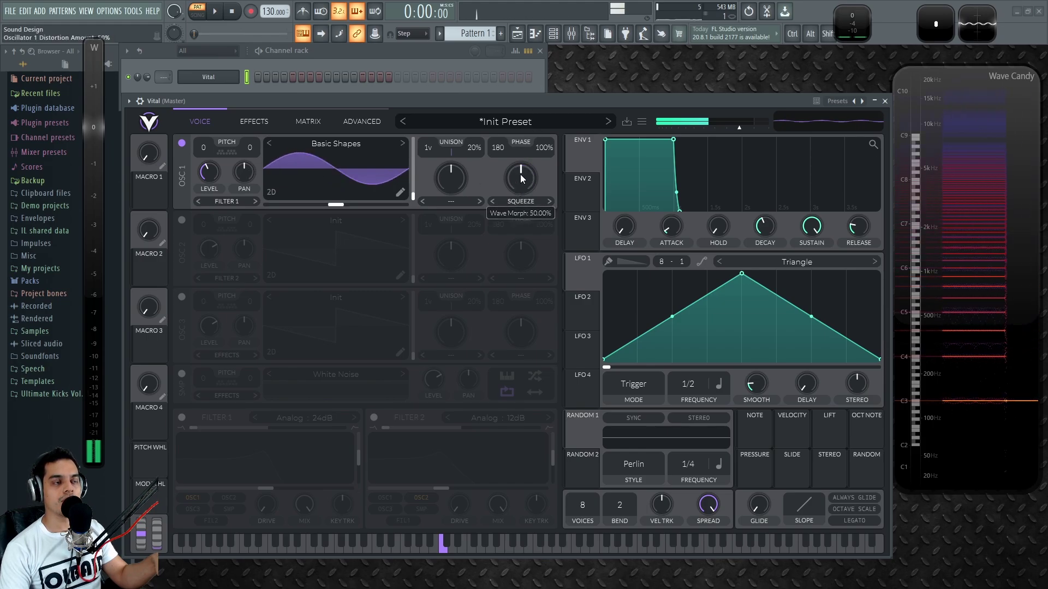
Lower the Squeeze amount to 0% to demonstrate the opposite direction and reset it to centre.
{"action": "left_click_drag", "start_coordinate": [521, 175], "coordinate": [526, 282]}
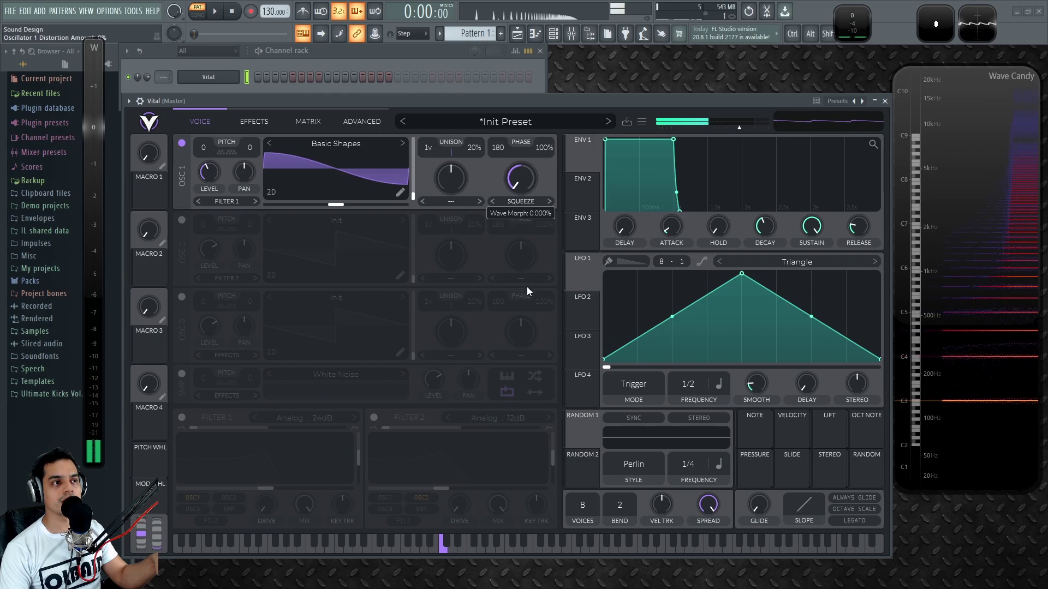
{"action": "mouse_move", "coordinate": [529, 193]}
{"action": "left_mouse_down"}
{"action": "mouse_move", "coordinate": [525, 137]}
{"action": "mouse_move", "coordinate": [542, 421]}
{"action": "mouse_move", "coordinate": [544, 90]}
{"action": "mouse_move", "coordinate": [526, 176]}
{"action": "left_mouse_up"}
{"action": "double_click", "coordinate": [529, 176]}
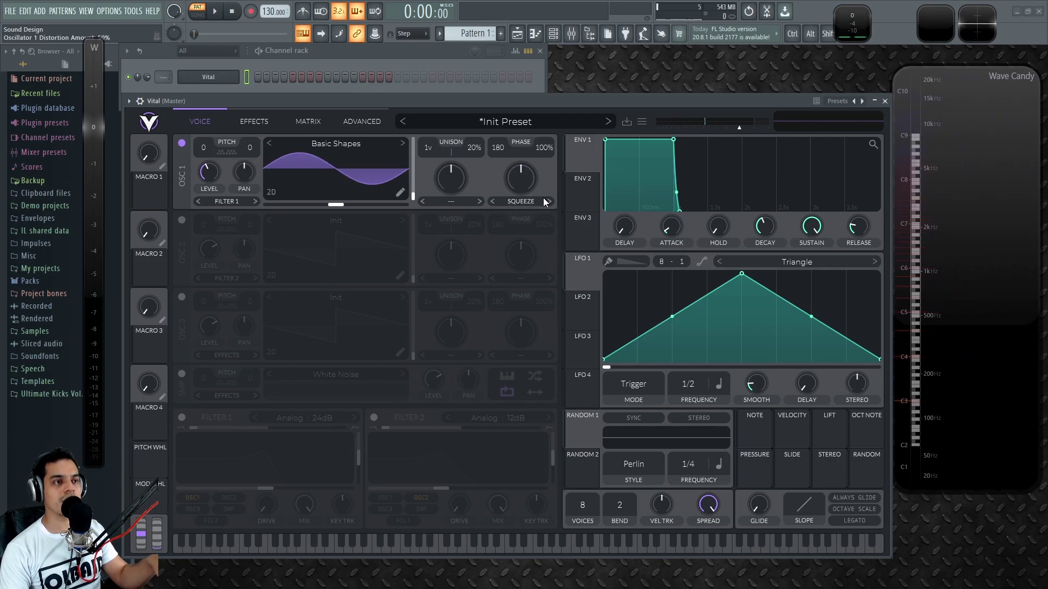
Switch oscillator 1's wave morph type to Pulse and sweep the amount from zero up to a low setting on the sine wave.
{"action": "left_click", "coordinate": [533, 204]}
{"action": "left_click", "coordinate": [522, 299]}
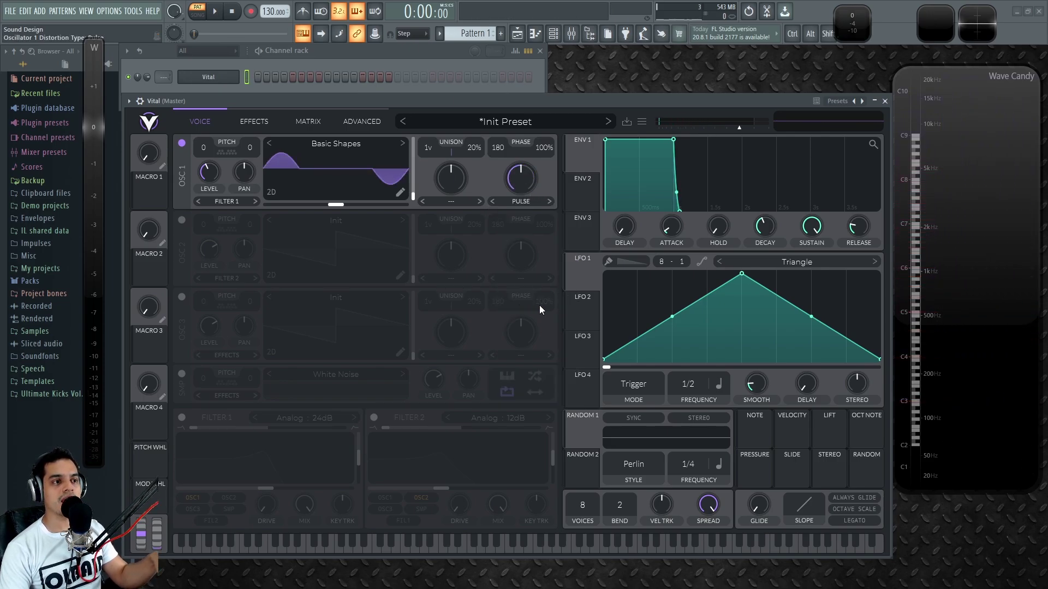
{"action": "left_click_drag", "start_coordinate": [523, 169], "coordinate": [529, 306]}
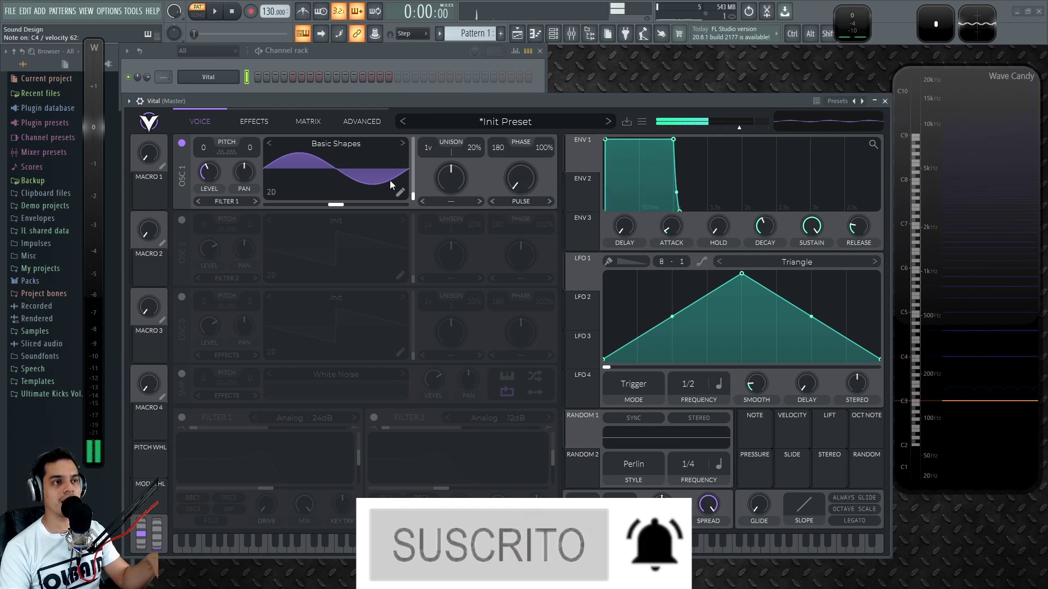
{"action": "mouse_move", "coordinate": [518, 177]}
{"action": "left_mouse_down"}
{"action": "mouse_move", "coordinate": [525, 74]}
{"action": "mouse_move", "coordinate": [516, 117]}
{"action": "mouse_move", "coordinate": [528, 176]}
{"action": "mouse_move", "coordinate": [539, 120]}
{"action": "mouse_move", "coordinate": [524, 180]}
{"action": "left_mouse_up"}
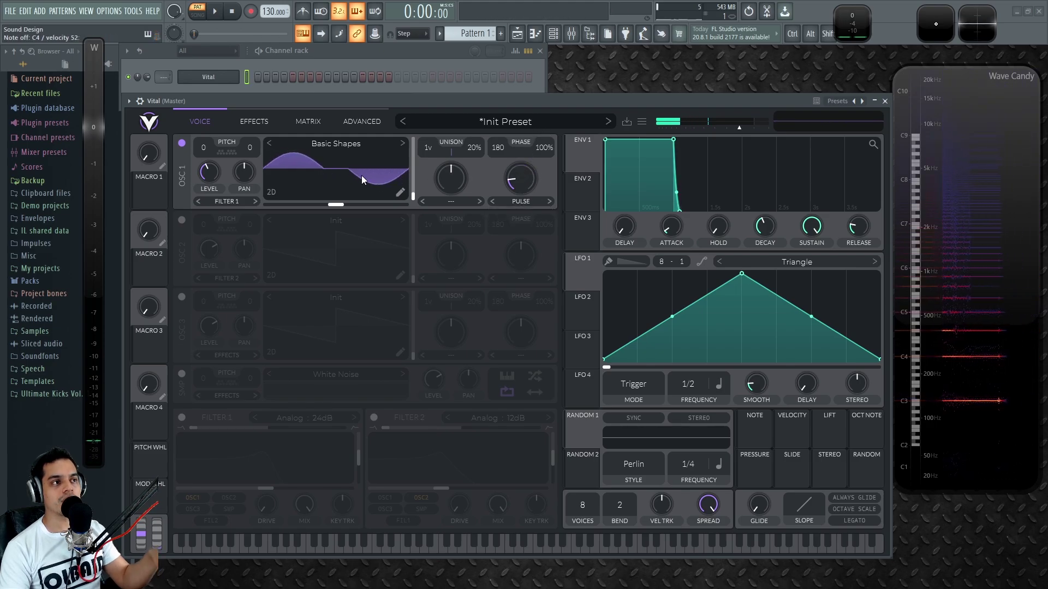
Compare the Pulse amount on the square and narrower pulse frames, ending with zero amount and the saw shape at about frame 110.
{"action": "left_click_drag", "start_coordinate": [417, 182], "coordinate": [418, 159]}
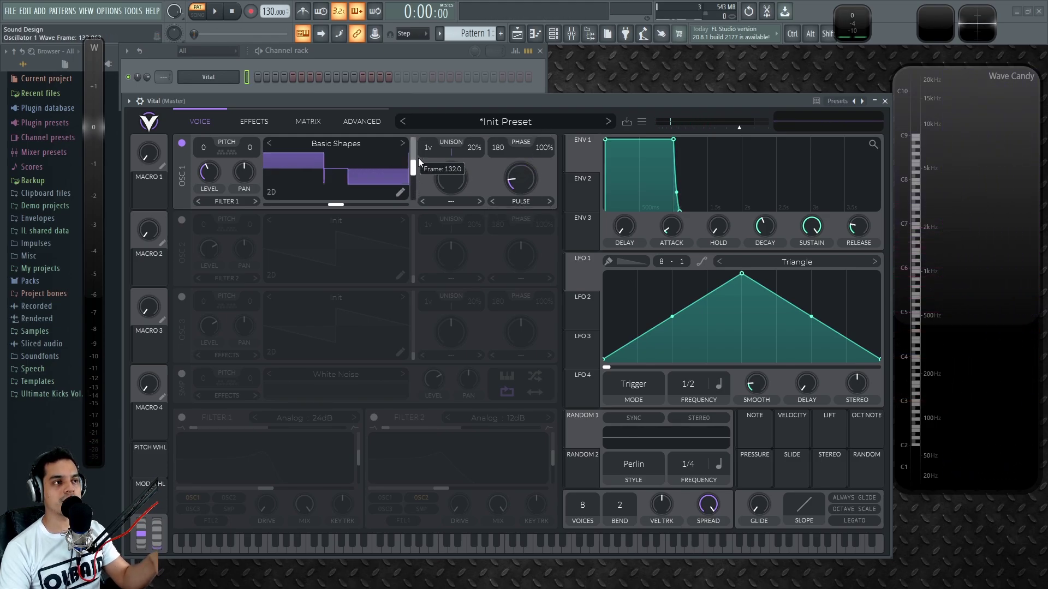
{"action": "mouse_move", "coordinate": [513, 192]}
{"action": "left_mouse_down"}
{"action": "mouse_move", "coordinate": [526, 113]}
{"action": "mouse_move", "coordinate": [528, 191]}
{"action": "mouse_move", "coordinate": [532, 109]}
{"action": "mouse_move", "coordinate": [521, 175]}
{"action": "mouse_move", "coordinate": [505, 184]}
{"action": "left_mouse_up"}
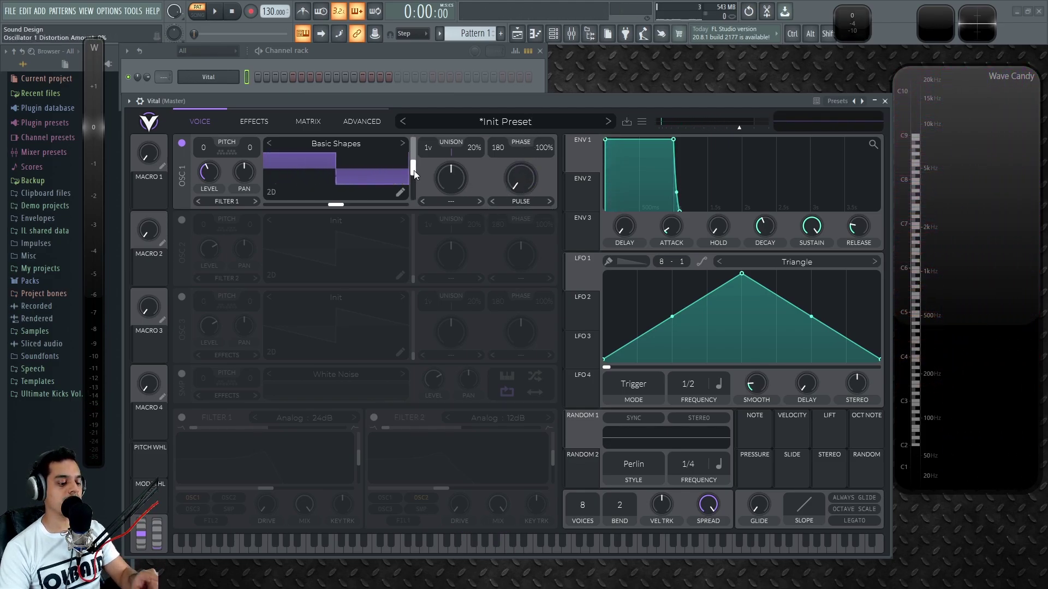
{"action": "mouse_move", "coordinate": [413, 170]}
{"action": "left_mouse_down"}
{"action": "mouse_move", "coordinate": [417, 130]}
{"action": "mouse_move", "coordinate": [417, 154]}
{"action": "left_mouse_up"}
{"action": "left_click_drag", "start_coordinate": [521, 180], "coordinate": [523, 223]}
{"action": "left_click_drag", "start_coordinate": [415, 159], "coordinate": [405, 140]}
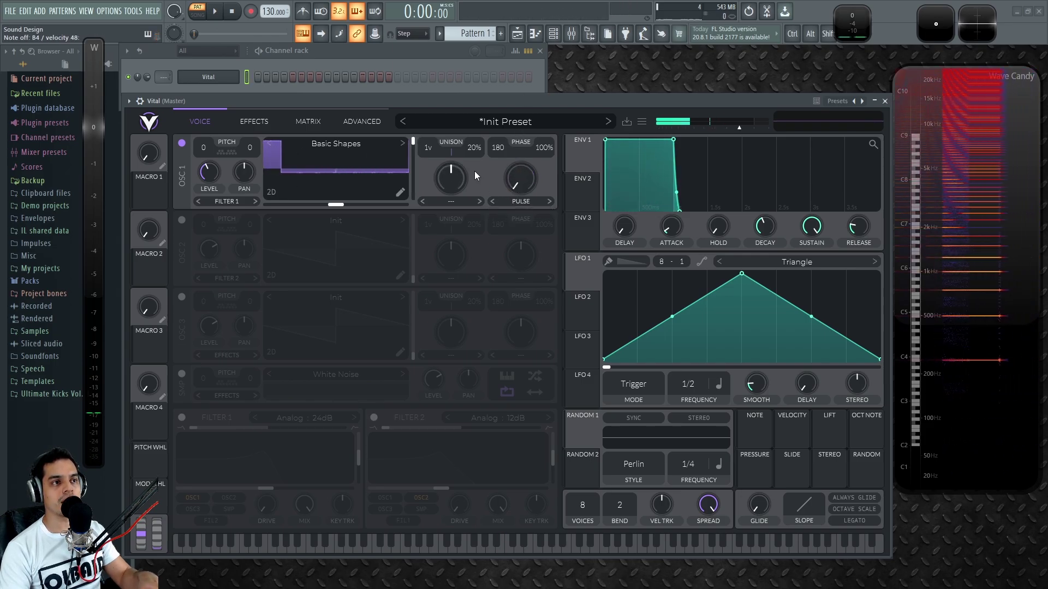
{"action": "left_click_drag", "start_coordinate": [413, 142], "coordinate": [413, 182]}
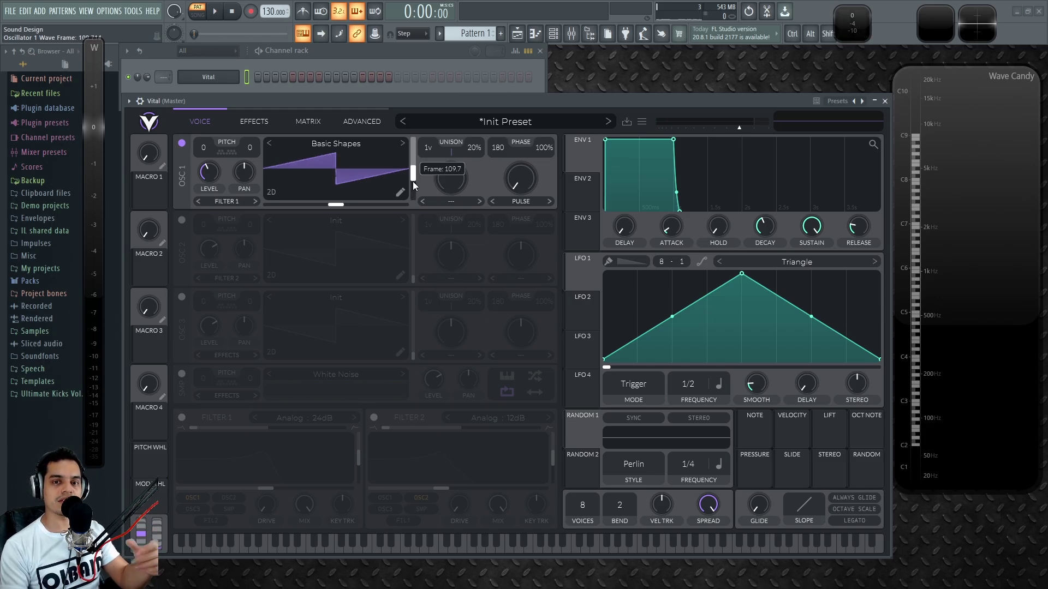
Set oscillator 1's wave morph type to FM Osc 2, move the wavetable to the sine shape, and raise the amount to maximum.
{"action": "left_click", "coordinate": [523, 201]}
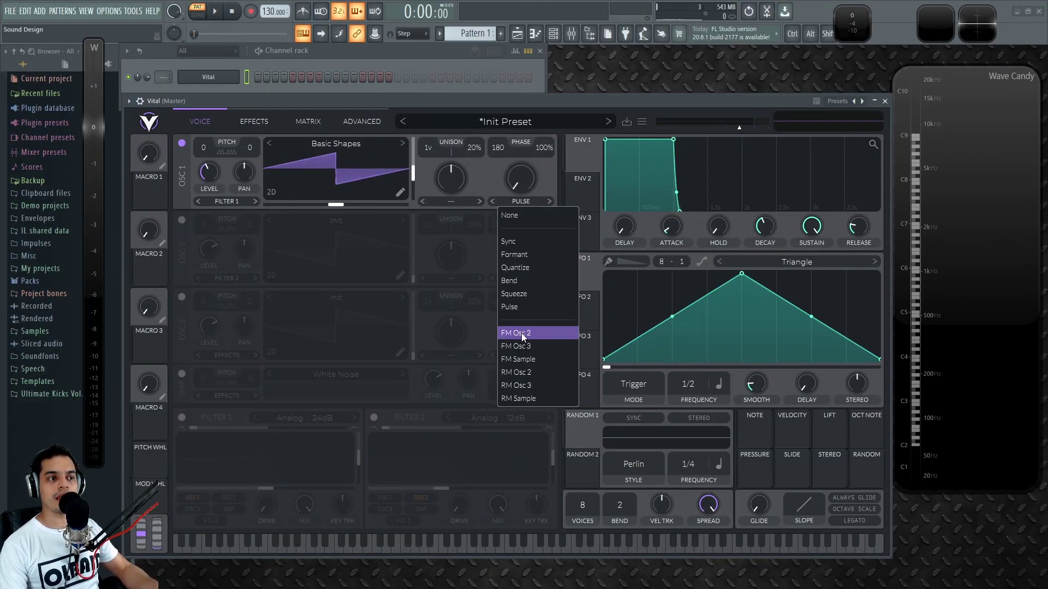
{"action": "left_click", "coordinate": [522, 333]}
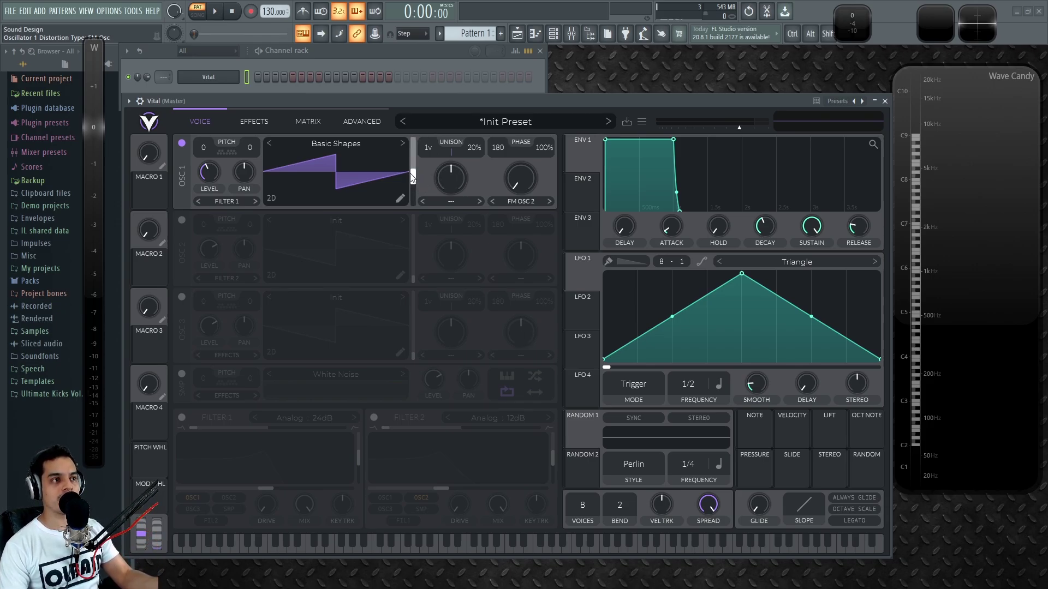
{"action": "left_click_drag", "start_coordinate": [414, 176], "coordinate": [417, 247]}
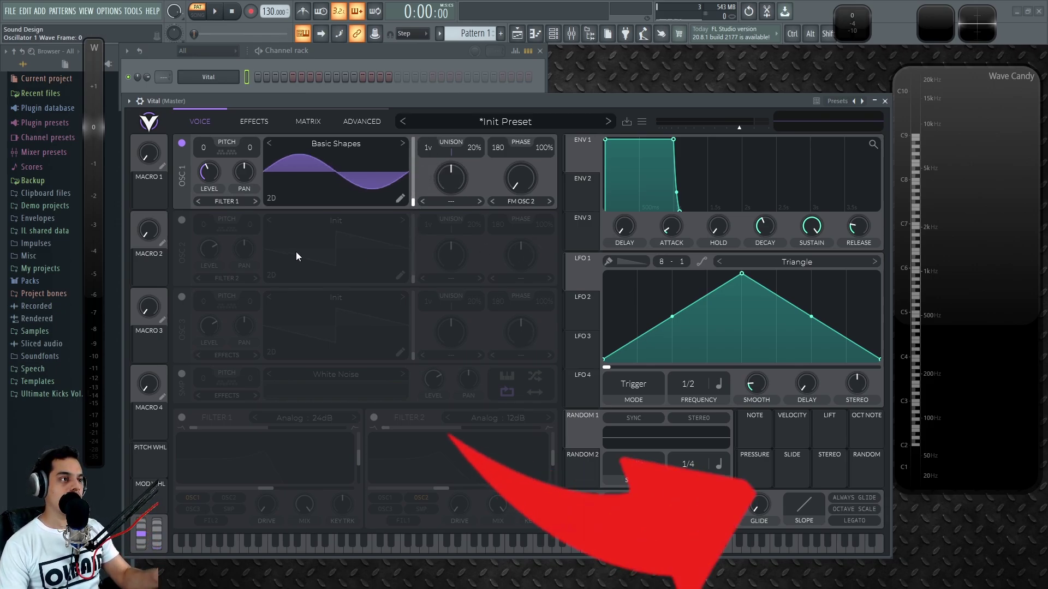
{"action": "left_click_drag", "start_coordinate": [520, 180], "coordinate": [516, 87]}
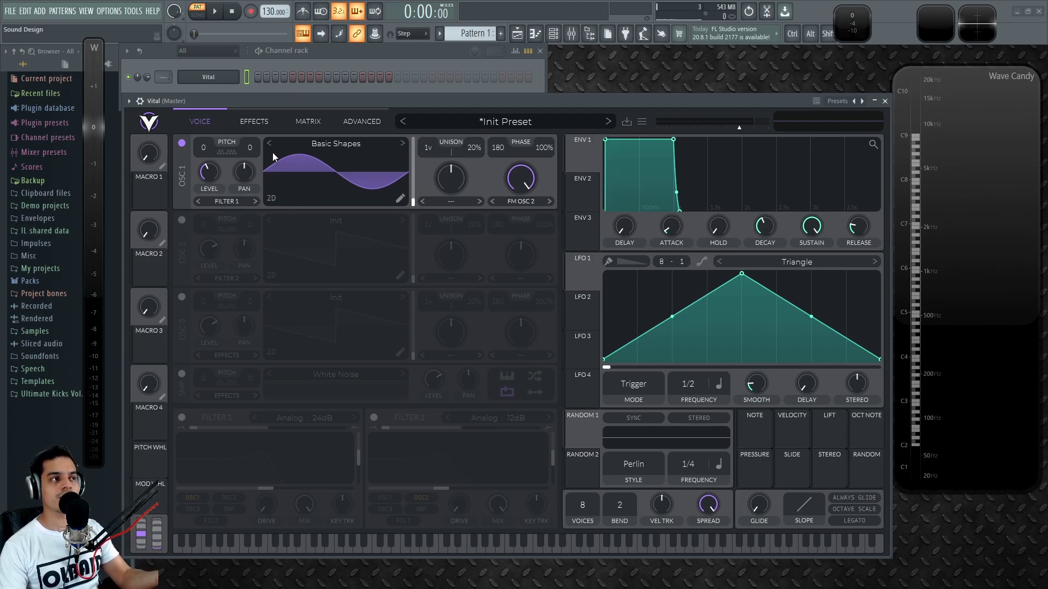
Enable oscillator 2 and load the Basic Shapes wavetable with its sine wave.
{"action": "left_click", "coordinate": [182, 220]}
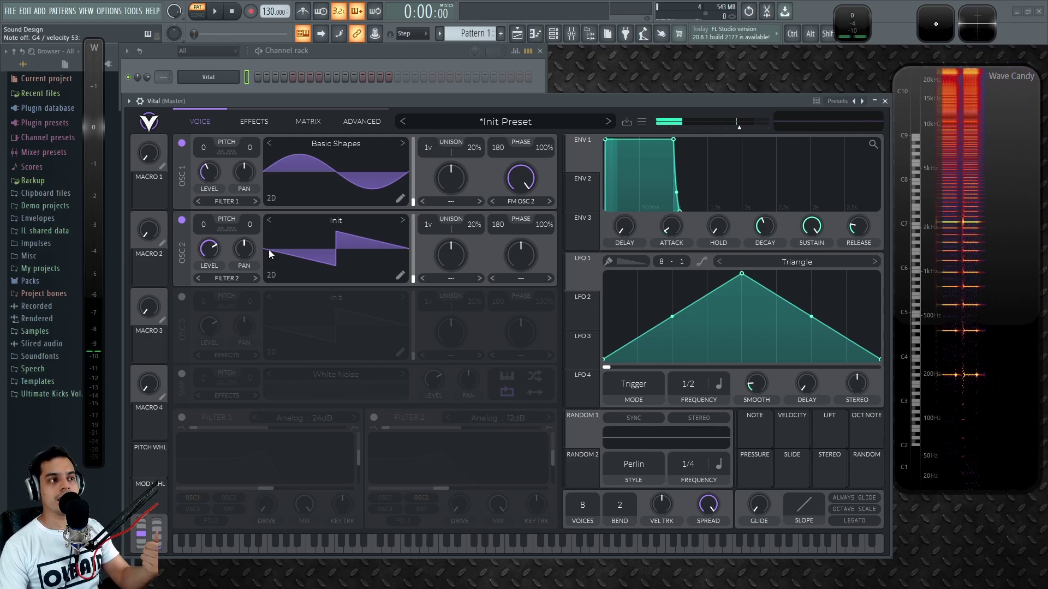
{"action": "left_click", "coordinate": [402, 221]}
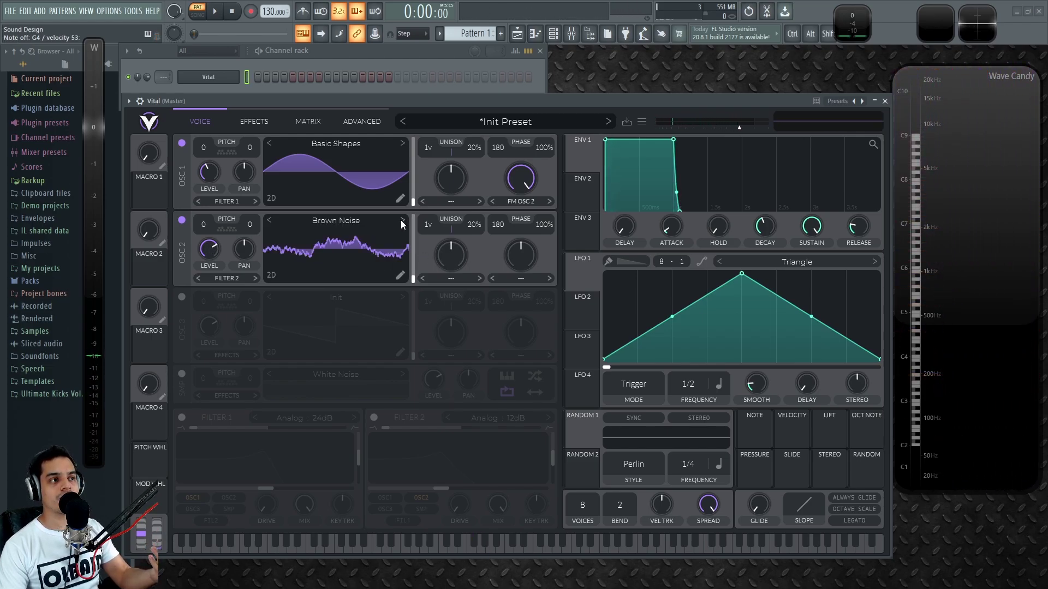
{"action": "left_click", "coordinate": [269, 220]}
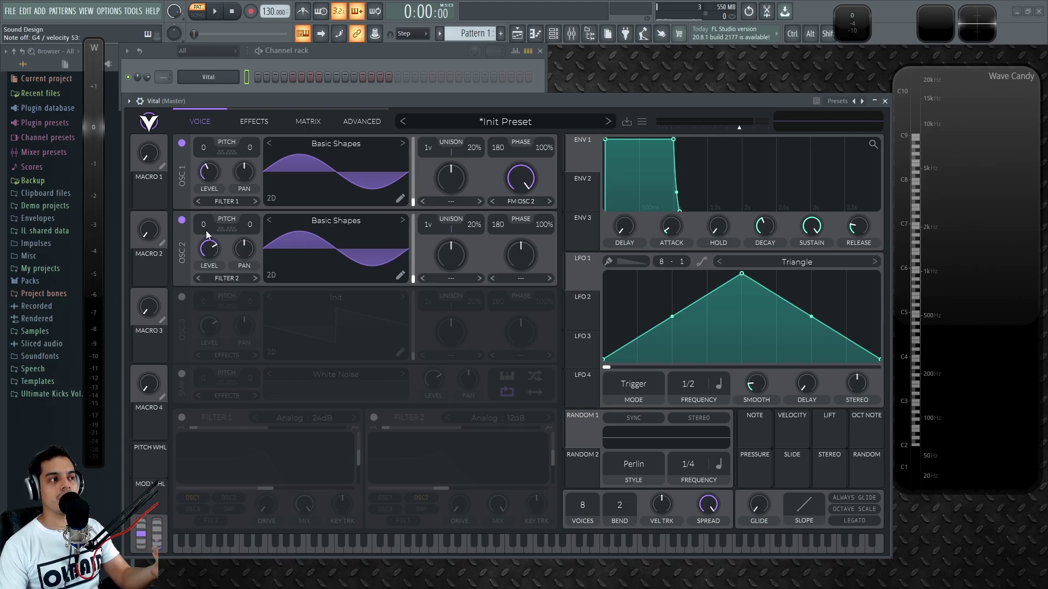
Lower oscillator 2's level to zero and sweep oscillator 1's FM Osc 2 amount, ending at zero.
{"action": "left_click_drag", "start_coordinate": [207, 248], "coordinate": [211, 257]}
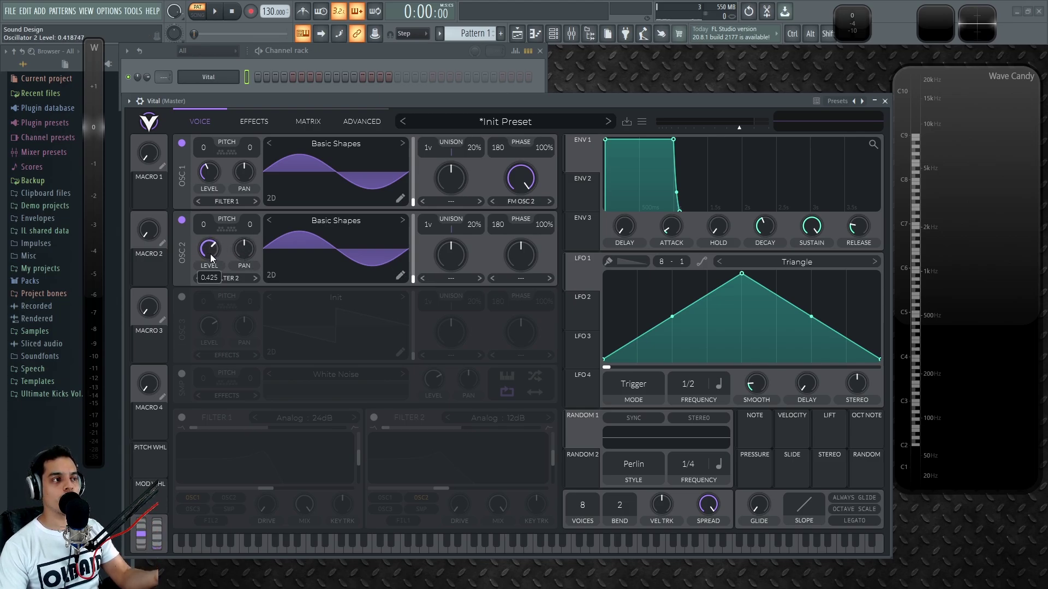
{"action": "left_click_drag", "start_coordinate": [217, 356], "coordinate": [278, 375]}
{"action": "left_click_drag", "start_coordinate": [537, 178], "coordinate": [523, 323]}
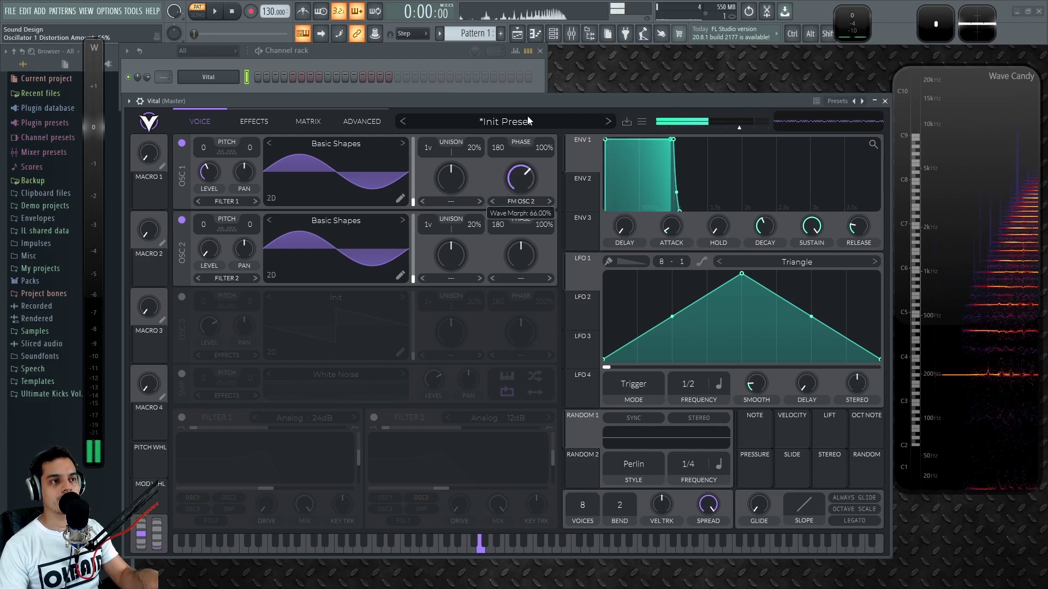
{"action": "left_click_drag", "start_coordinate": [521, 173], "coordinate": [520, 234]}
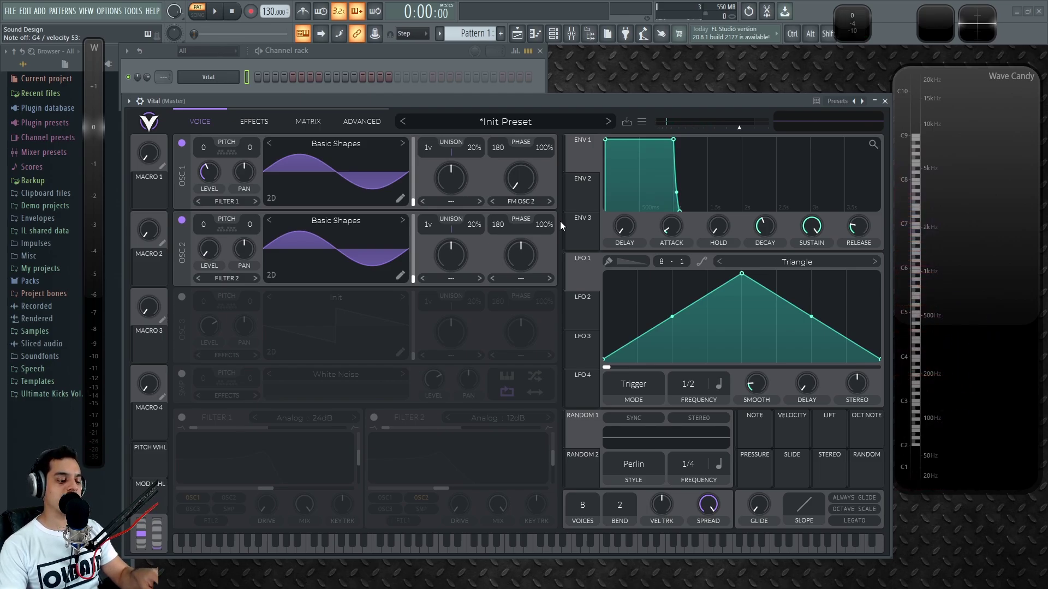
Transpose oscillator 2 to -48, raise oscillator 1's FM Osc 2 amount, and compare transpositions such as -45 and -46, ending at zero.
{"action": "left_click_drag", "start_coordinate": [523, 184], "coordinate": [519, 319]}
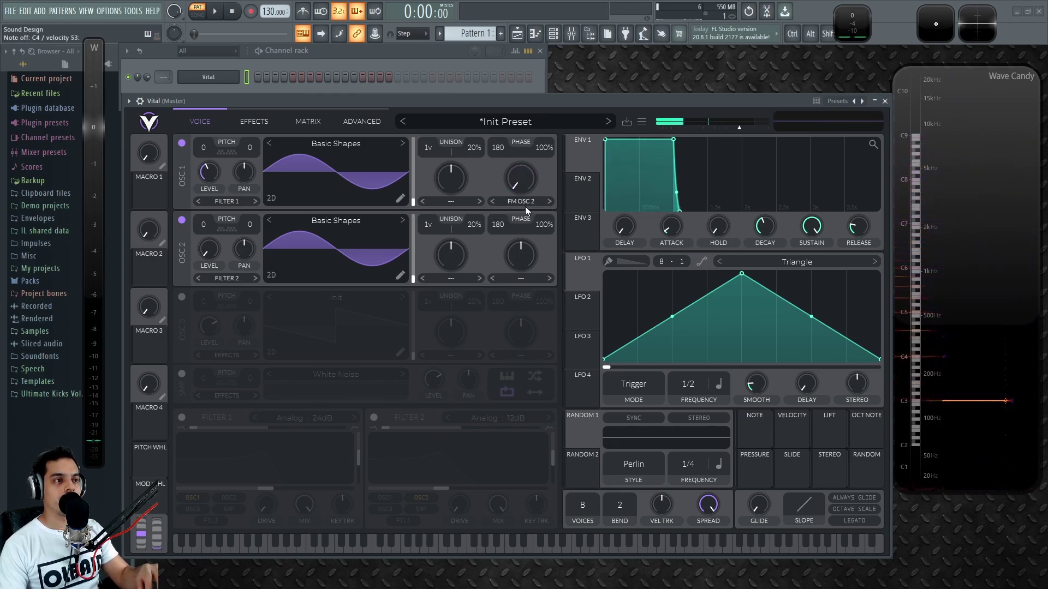
{"action": "left_click_drag", "start_coordinate": [200, 223], "coordinate": [209, 365]}
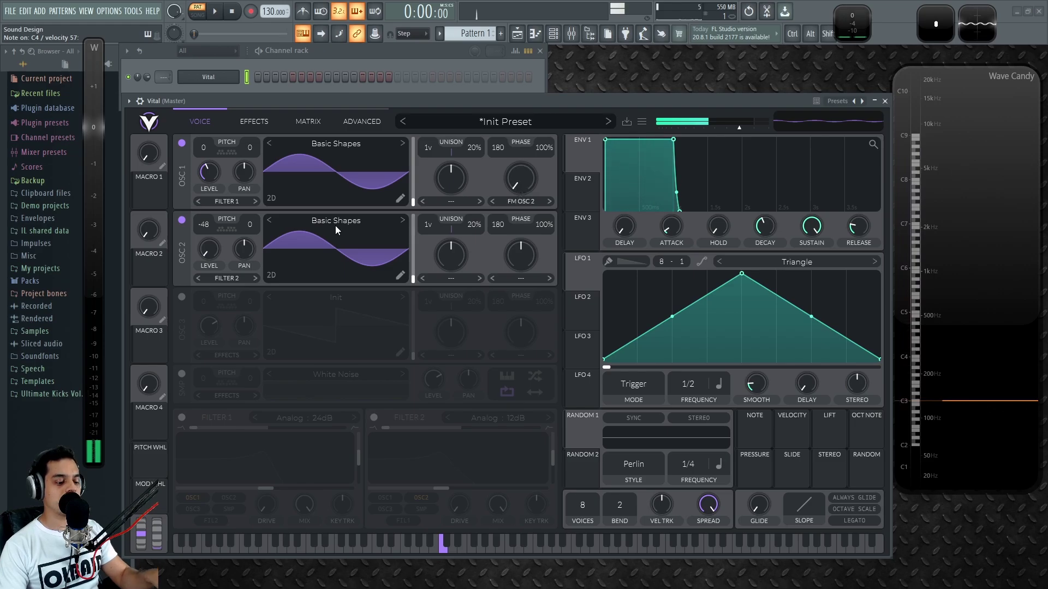
{"action": "left_click_drag", "start_coordinate": [522, 185], "coordinate": [526, 156]}
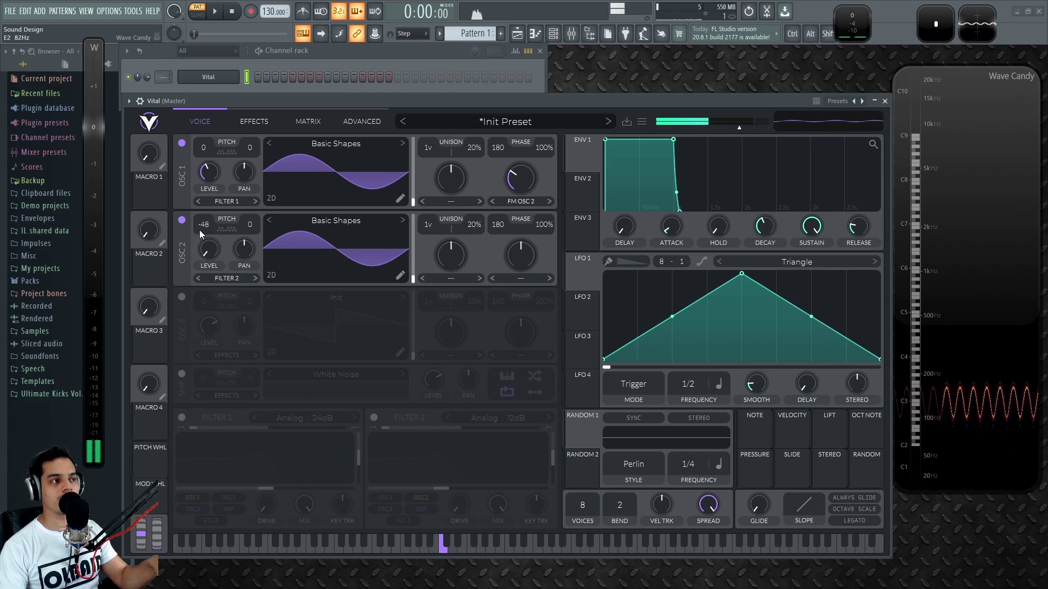
{"action": "left_click_drag", "start_coordinate": [207, 227], "coordinate": [208, 211]}
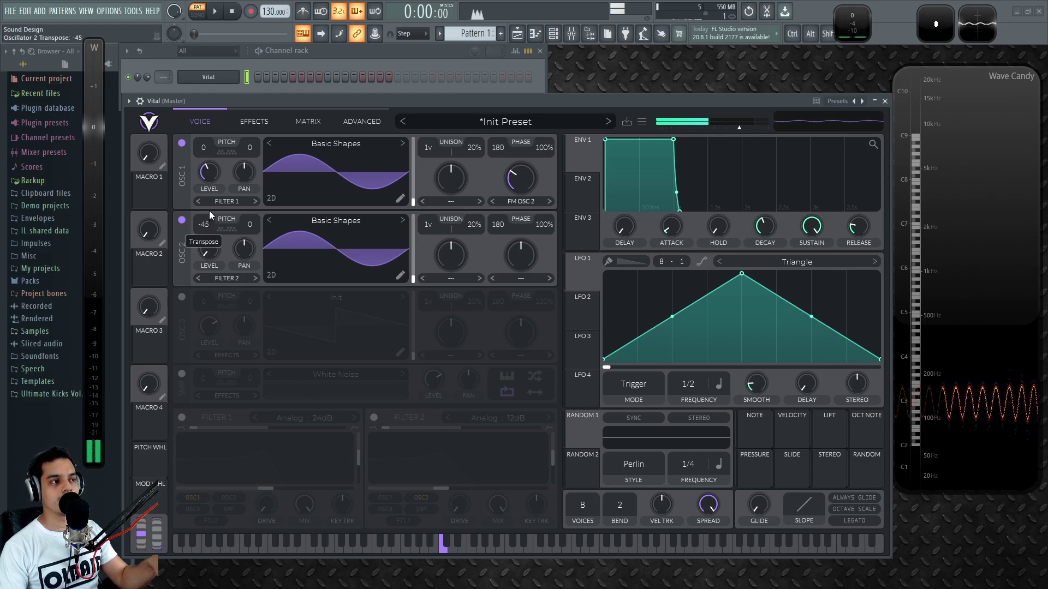
{"action": "left_click_drag", "start_coordinate": [215, 158], "coordinate": [198, 230]}
{"action": "left_click_drag", "start_coordinate": [210, 188], "coordinate": [214, 421]}
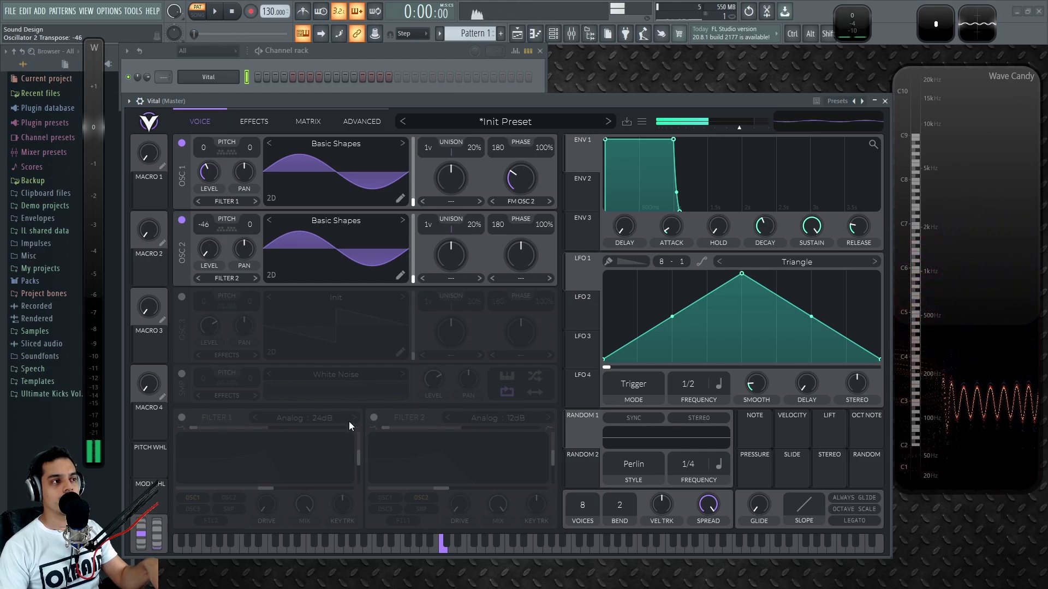
{"action": "double_click", "coordinate": [205, 225]}
Switch oscillator 1's modulator from oscillator 2 to oscillator 3 by disabling oscillator 2, choosing FM Osc 3, and enabling oscillator 3.
{"action": "left_click", "coordinate": [181, 219]}
{"action": "left_click", "coordinate": [182, 220]}
{"action": "left_click", "coordinate": [182, 220]}
{"action": "left_click", "coordinate": [530, 200]}
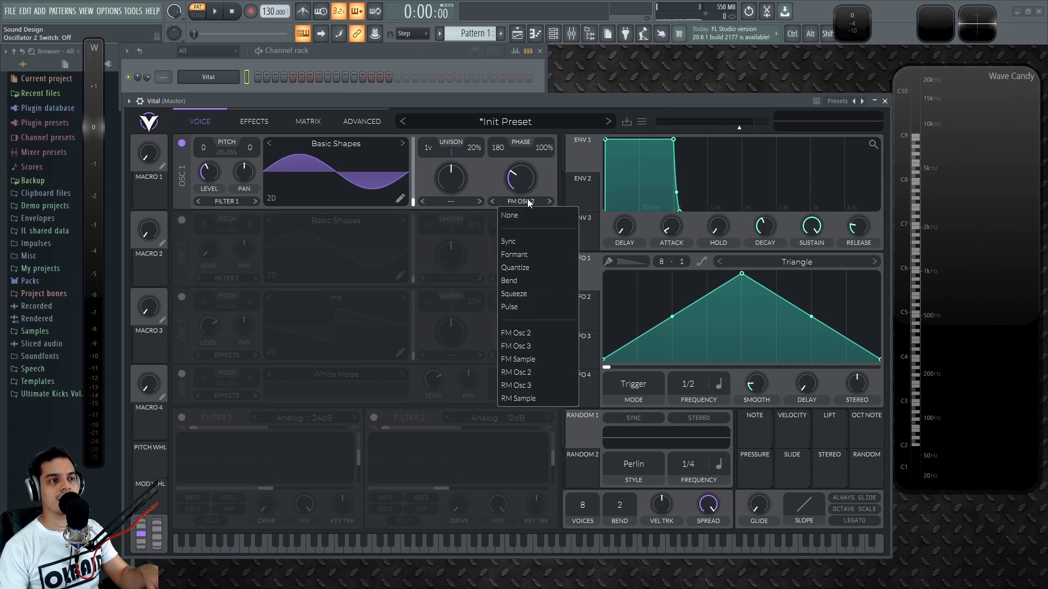
{"action": "left_click", "coordinate": [523, 346]}
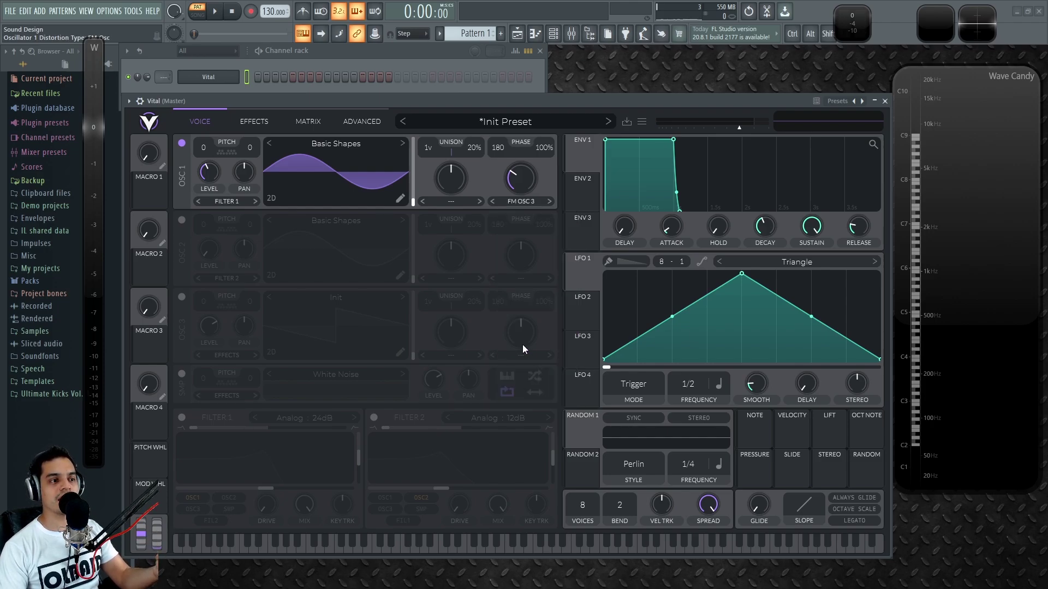
{"action": "left_click", "coordinate": [182, 298]}
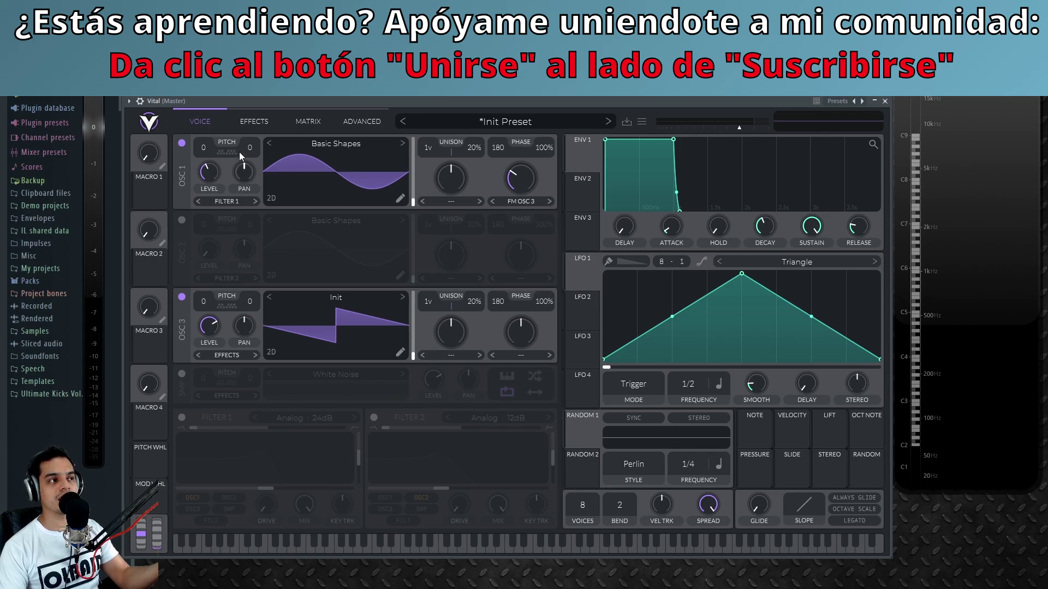
Chain the FM modulation by setting oscillator 1 to FM Osc 2 and the re-enabled oscillator 2 to FM Osc 3.
{"action": "left_click", "coordinate": [537, 201]}
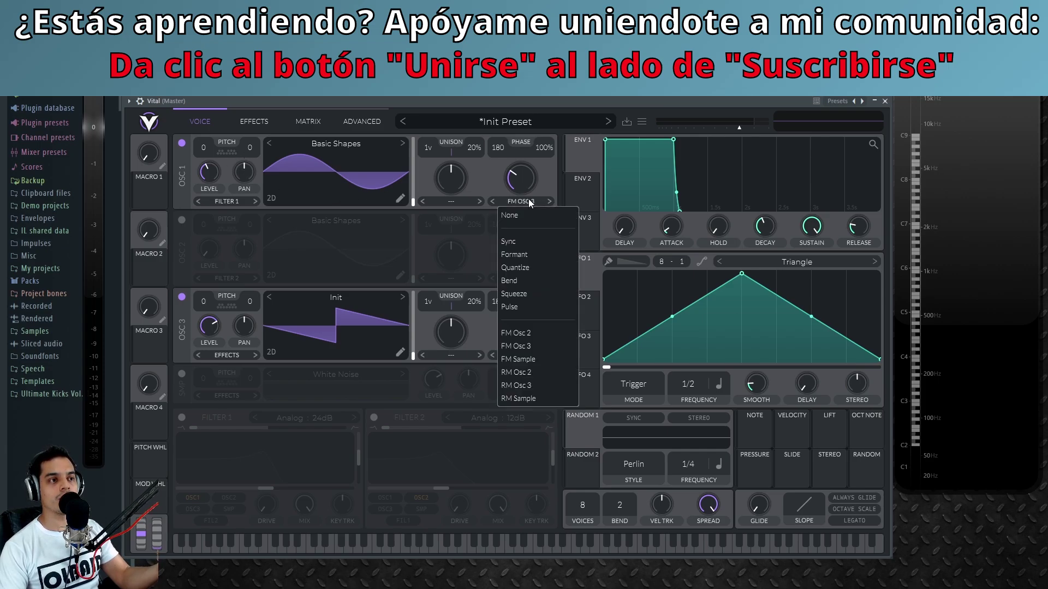
{"action": "left_click", "coordinate": [533, 334]}
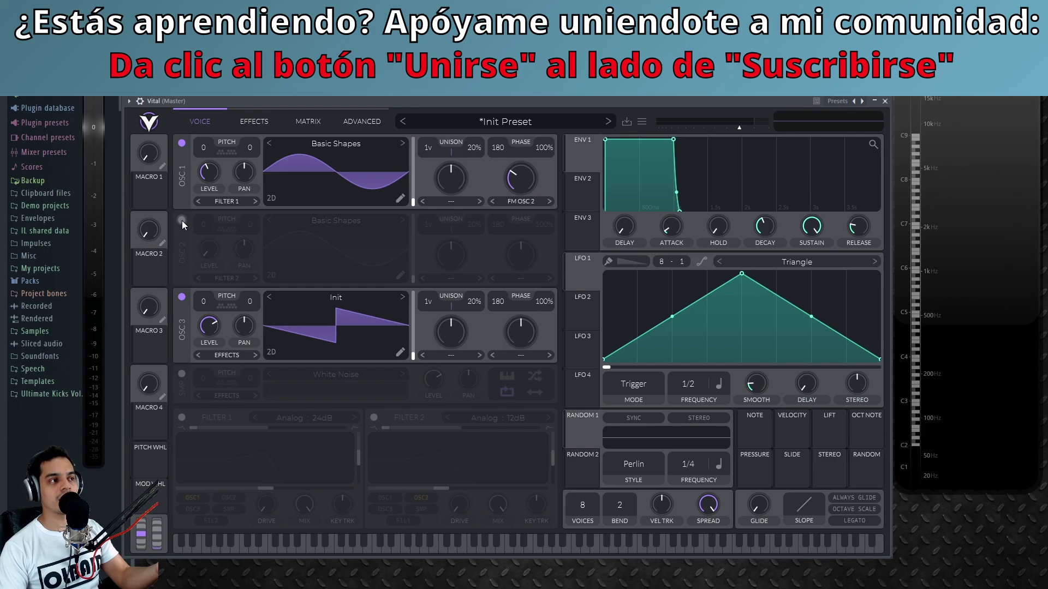
{"action": "left_click", "coordinate": [181, 220]}
{"action": "left_click", "coordinate": [524, 278]}
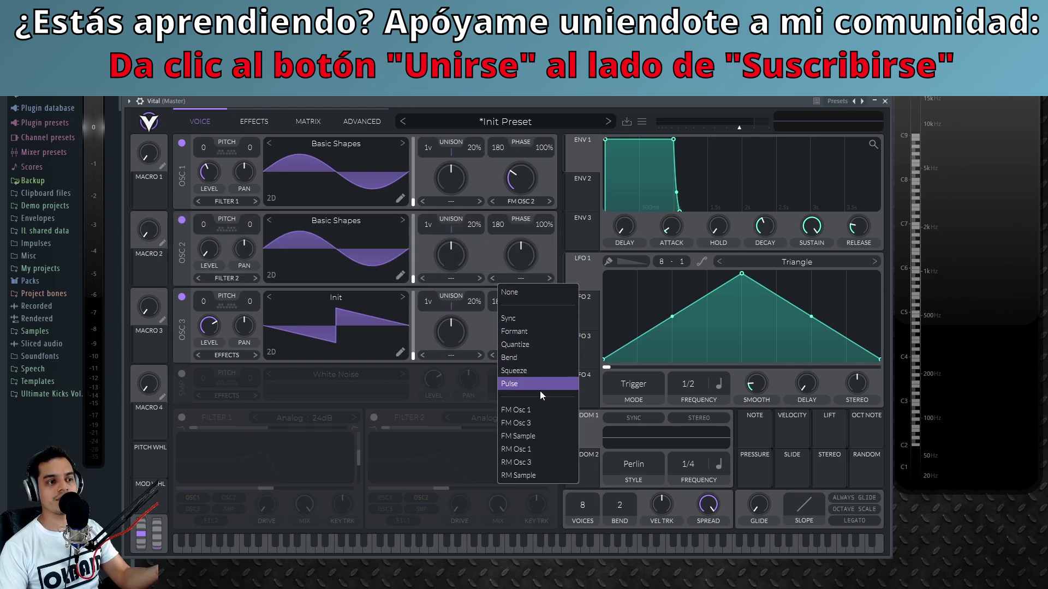
{"action": "left_click", "coordinate": [531, 423]}
Load the Basic Shapes sine wave on oscillator 3 and lower its level to zero.
{"action": "left_click", "coordinate": [402, 297]}
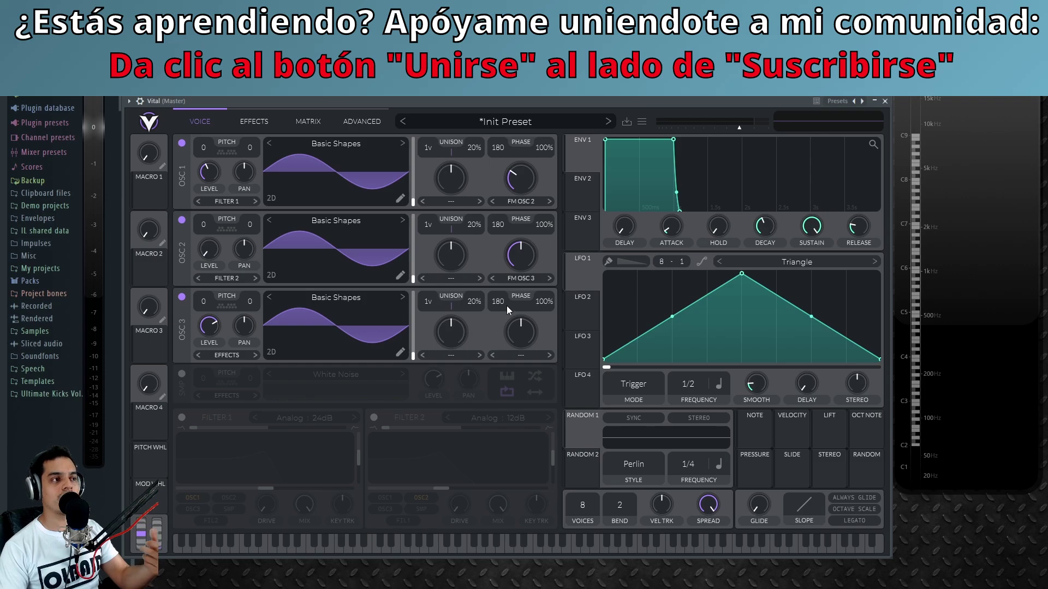
{"action": "left_click_drag", "start_coordinate": [218, 317], "coordinate": [215, 375]}
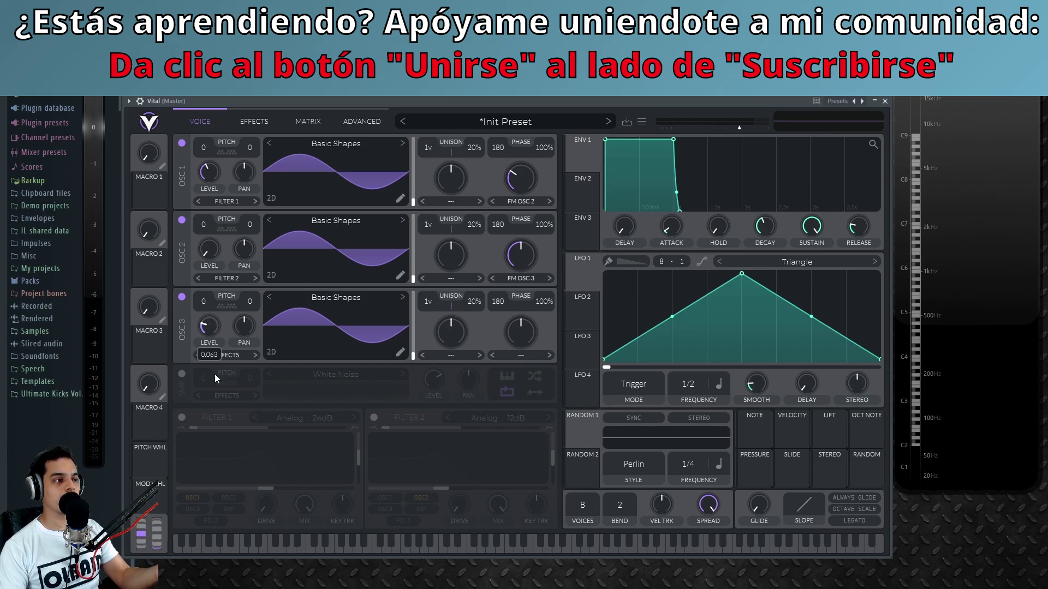
{"action": "left_click_drag", "start_coordinate": [222, 335], "coordinate": [289, 342]}
Sweep oscillator 1's FM Osc 2 amount, and bring the FM amounts of oscillators 2 and 1 down to zero.
{"action": "left_click_drag", "start_coordinate": [515, 188], "coordinate": [471, 304]}
{"action": "mouse_move", "coordinate": [518, 185]}
{"action": "left_mouse_down"}
{"action": "mouse_move", "coordinate": [524, 151]}
{"action": "mouse_move", "coordinate": [524, 166]}
{"action": "left_mouse_up"}
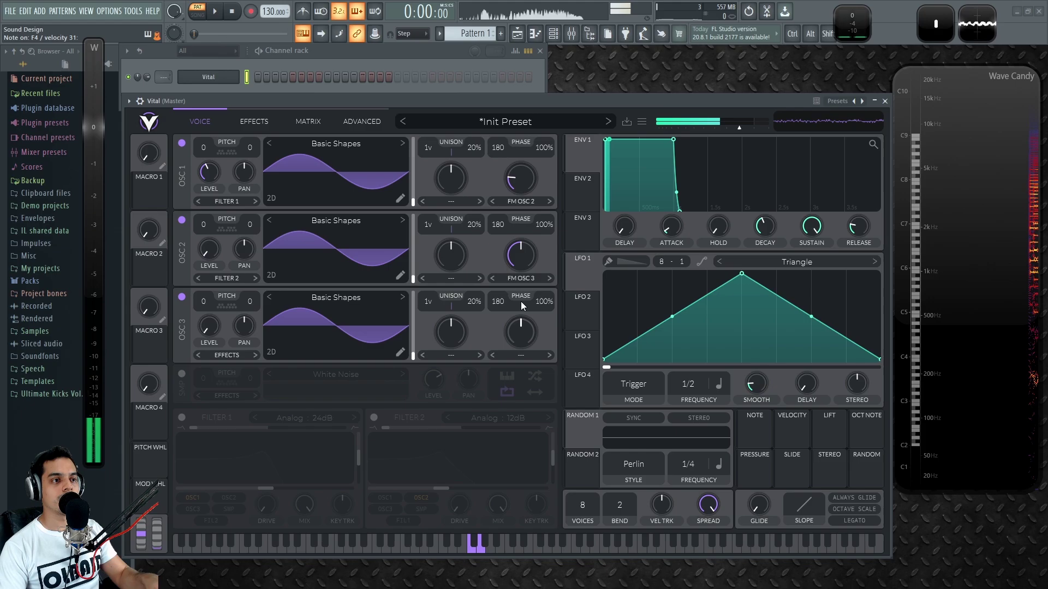
{"action": "left_click_drag", "start_coordinate": [519, 257], "coordinate": [530, 354]}
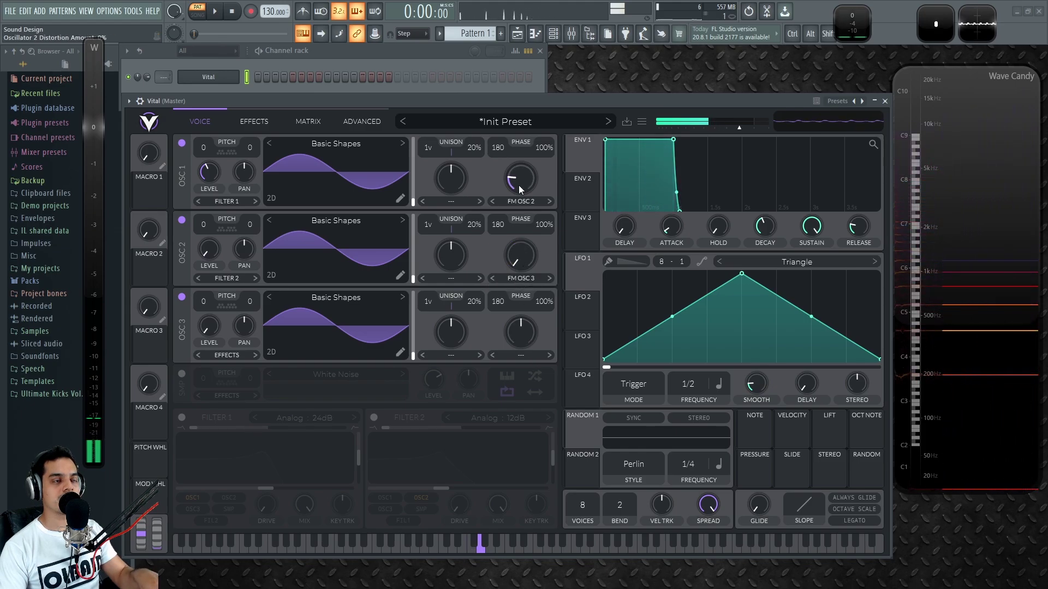
{"action": "left_click_drag", "start_coordinate": [518, 185], "coordinate": [533, 280]}
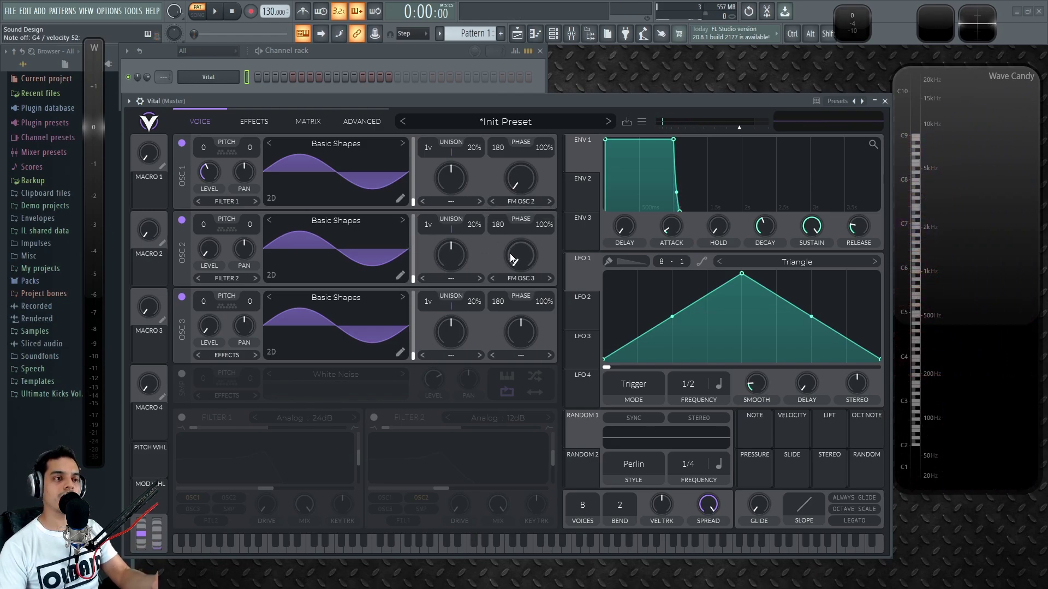
Compare raised FM amounts on oscillators 2 and 1, ending with oscillator 1's amount just under halfway and oscillator 2's at zero.
{"action": "left_click_drag", "start_coordinate": [506, 267], "coordinate": [530, 255]}
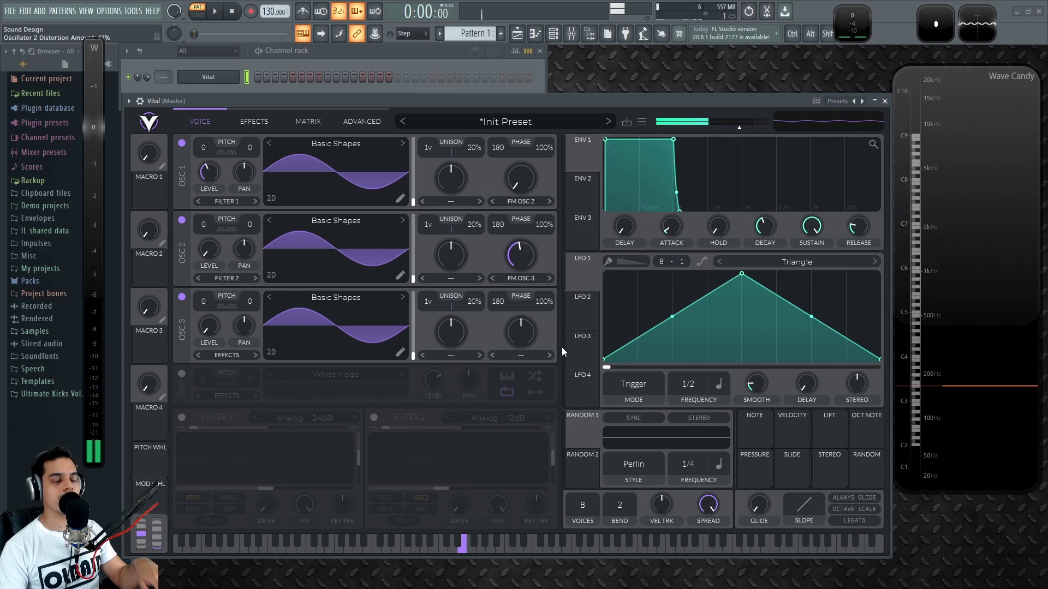
{"action": "left_click_drag", "start_coordinate": [522, 183], "coordinate": [525, 146]}
{"action": "mouse_move", "coordinate": [520, 257]}
{"action": "left_mouse_down"}
{"action": "mouse_move", "coordinate": [516, 310]}
{"action": "mouse_move", "coordinate": [517, 283]}
{"action": "mouse_move", "coordinate": [535, 270]}
{"action": "left_mouse_up"}
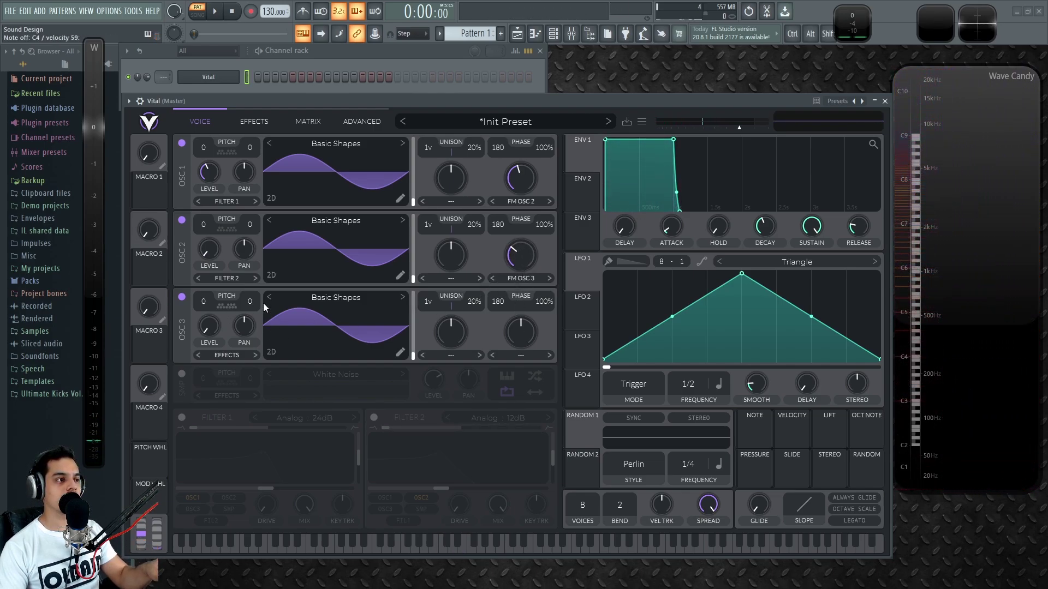
{"action": "left_click_drag", "start_coordinate": [531, 247], "coordinate": [526, 372]}
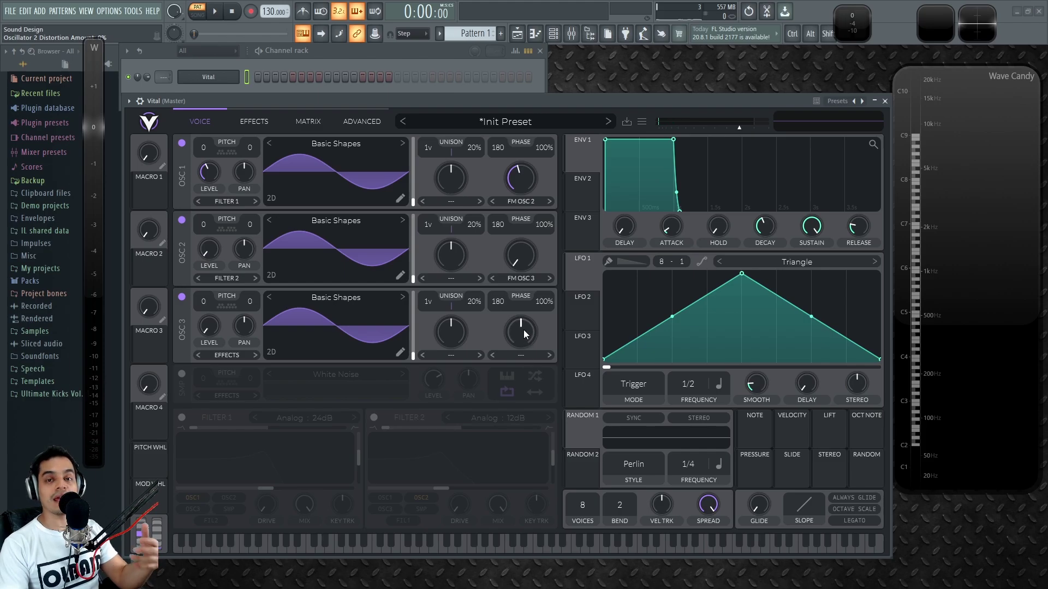
Disable oscillators 3 and 2 and set oscillator 1's wave morph type to FM Sample.
{"action": "left_click", "coordinate": [182, 298]}
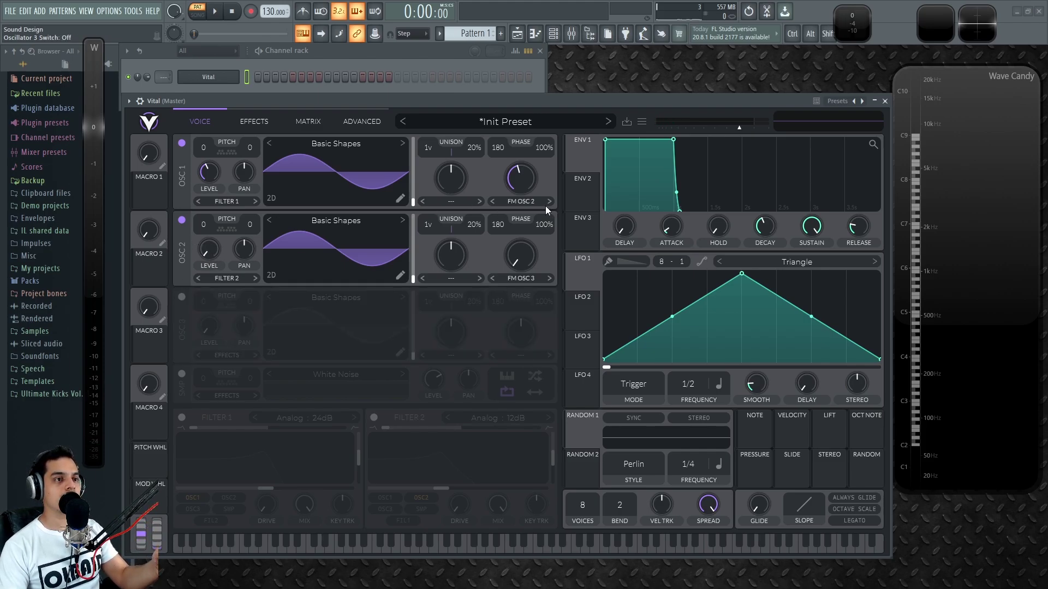
{"action": "left_click", "coordinate": [521, 201]}
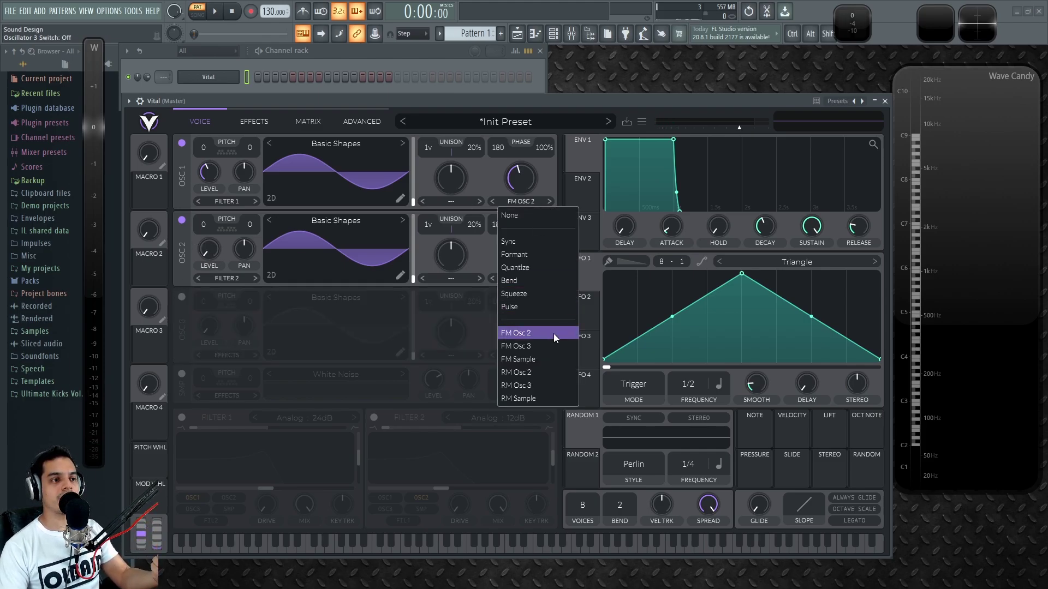
{"action": "left_click", "coordinate": [533, 360]}
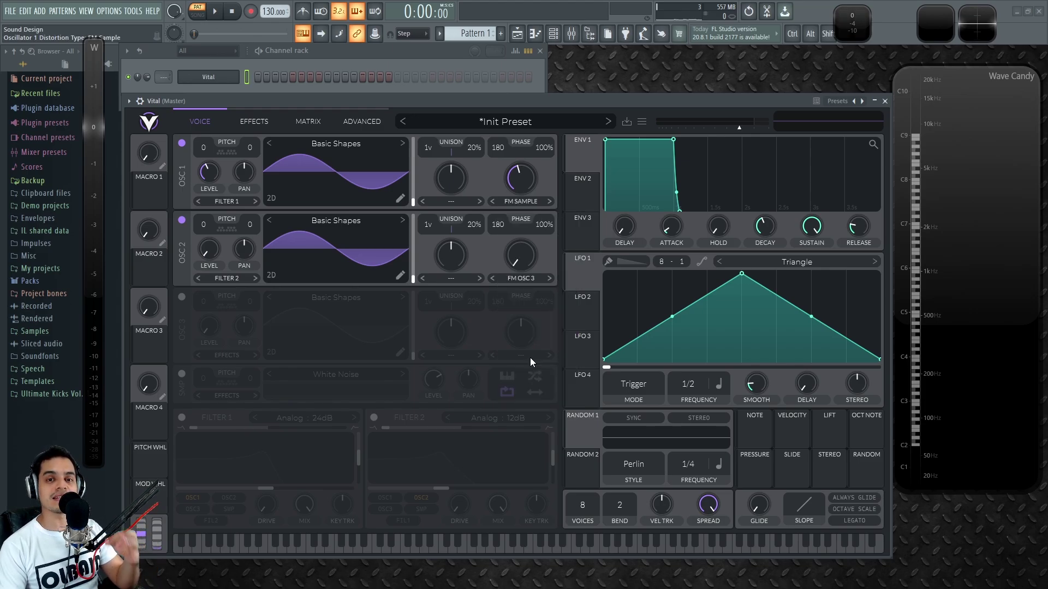
{"action": "left_click", "coordinate": [182, 220]}
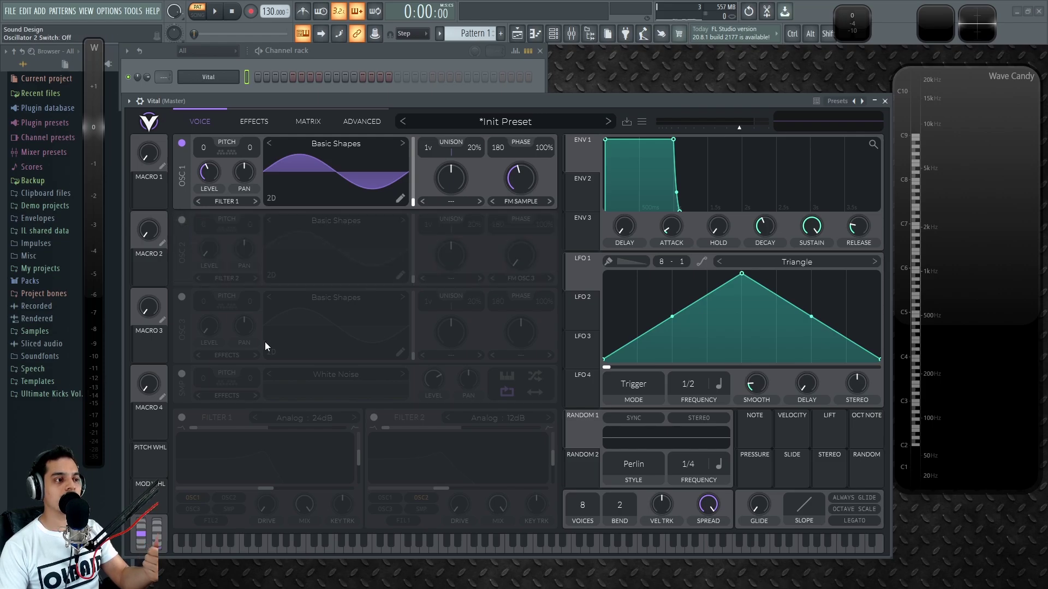
Enable the sampler with White Noise at zero level and sweep oscillator 1's FM Sample amount, ending near zero.
{"action": "left_click", "coordinate": [181, 375]}
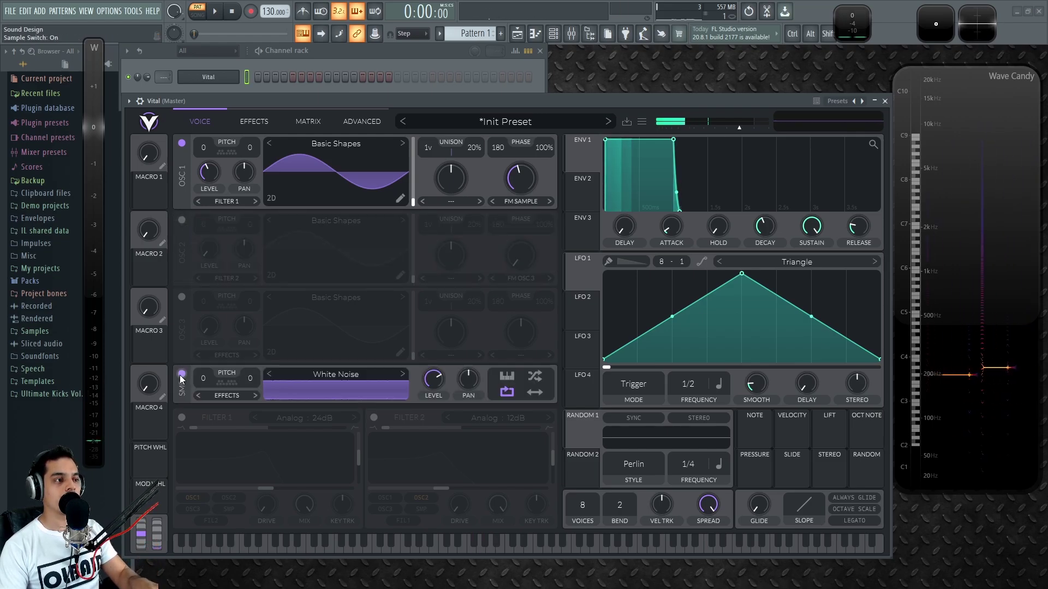
{"action": "left_click_drag", "start_coordinate": [433, 451], "coordinate": [441, 462]}
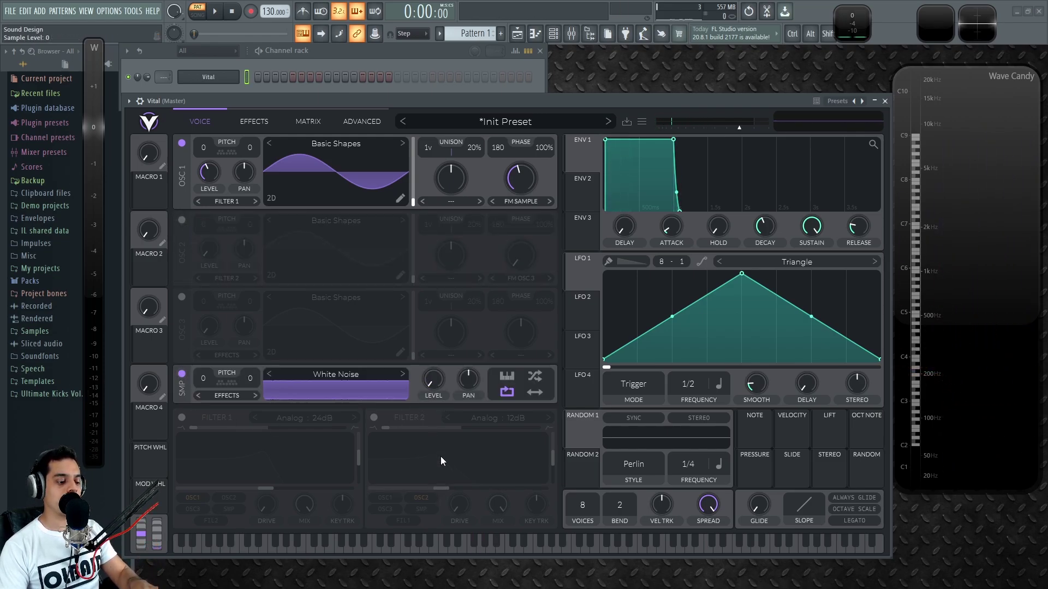
{"action": "left_click_drag", "start_coordinate": [537, 179], "coordinate": [516, 192]}
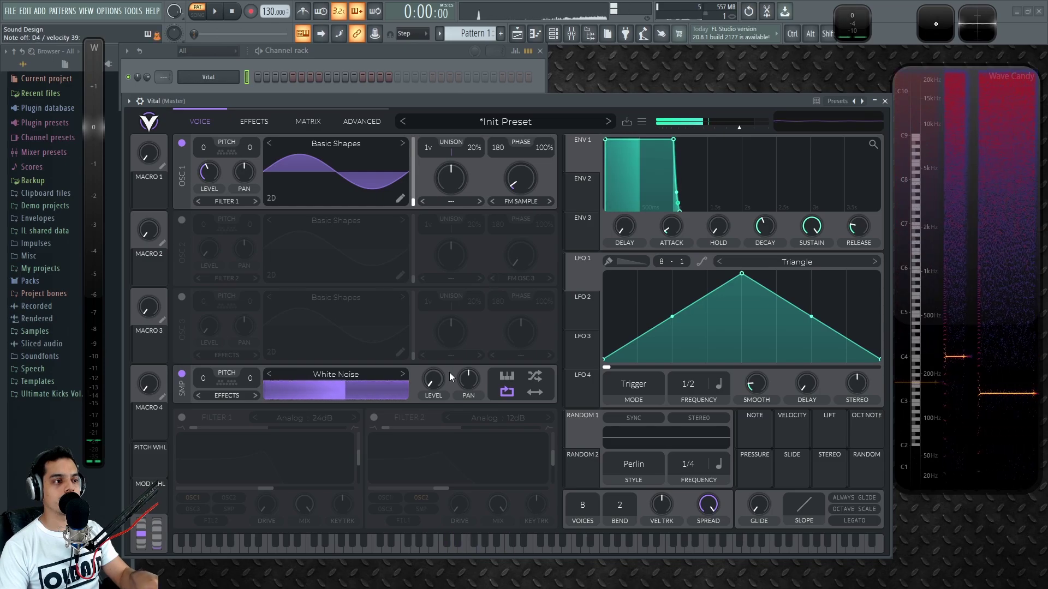
Load the 808 Kick sample from the Packs > Drums > Kicks folder into the sampler.
{"action": "left_click", "coordinate": [33, 281]}
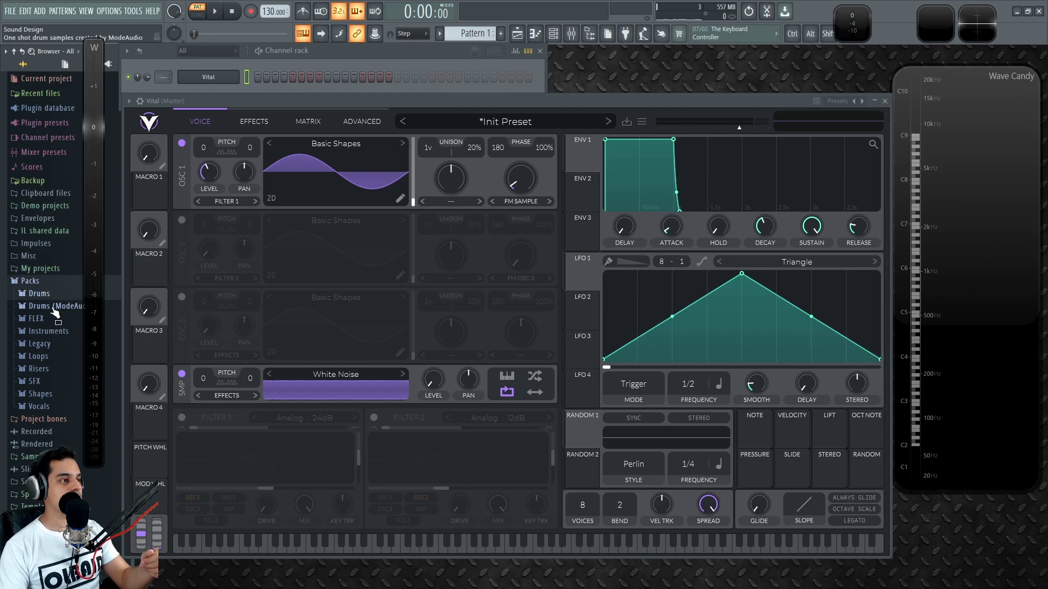
{"action": "left_click", "coordinate": [39, 294]}
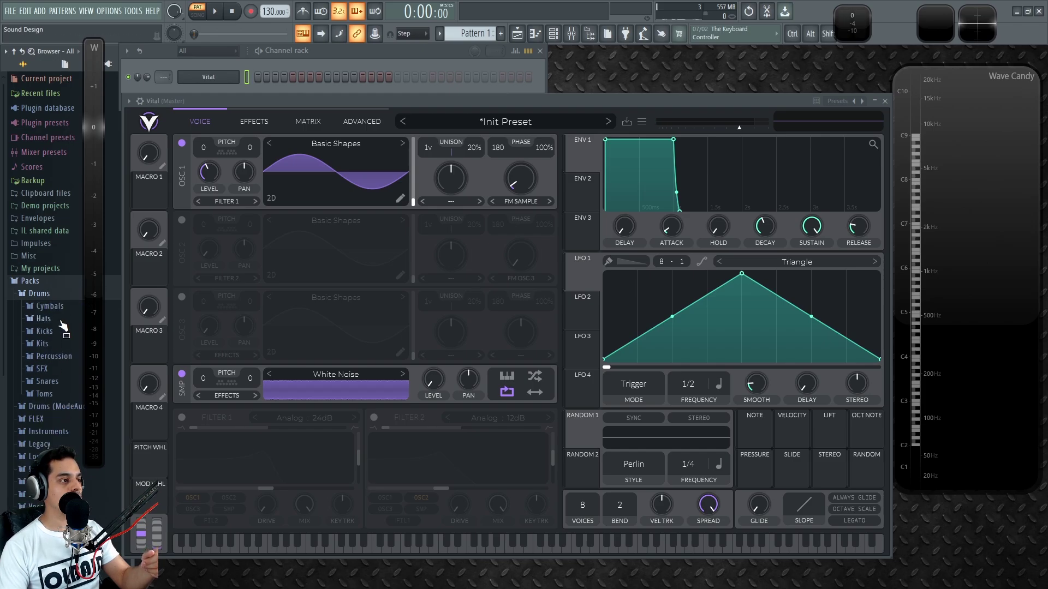
{"action": "left_click", "coordinate": [45, 332]}
{"action": "left_click", "coordinate": [53, 367]}
{"action": "left_click_drag", "start_coordinate": [51, 369], "coordinate": [307, 391]}
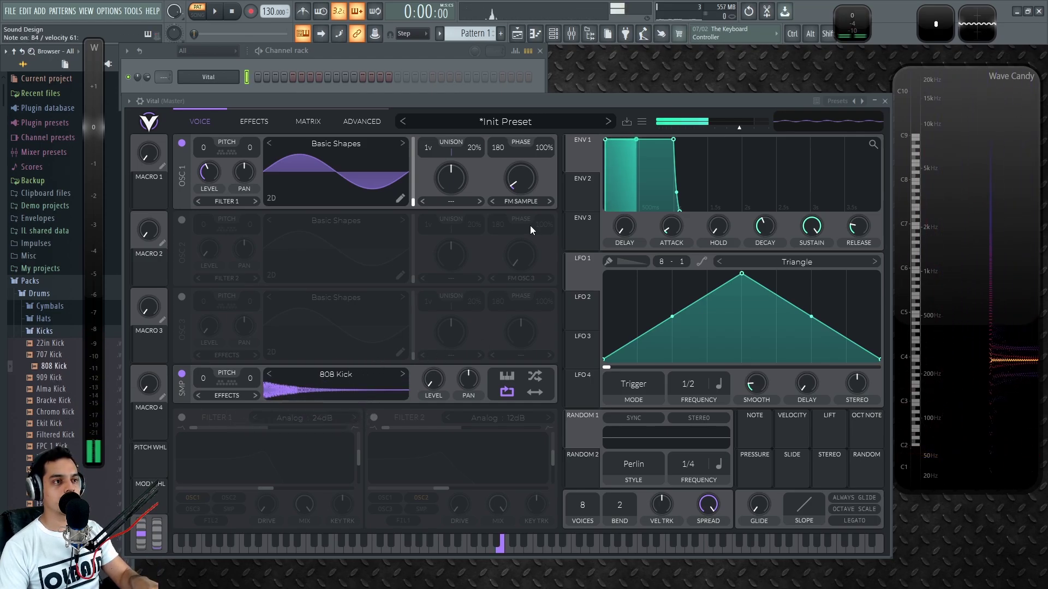
Raise oscillator 1's FM Sample amount to maximum and, with sample looping off, compare 808 Kick transpositions including -25, ending at -13.
{"action": "mouse_move", "coordinate": [520, 179]}
{"action": "left_mouse_down"}
{"action": "mouse_move", "coordinate": [523, 149]}
{"action": "mouse_move", "coordinate": [519, 176]}
{"action": "mouse_move", "coordinate": [521, 159]}
{"action": "left_mouse_up"}
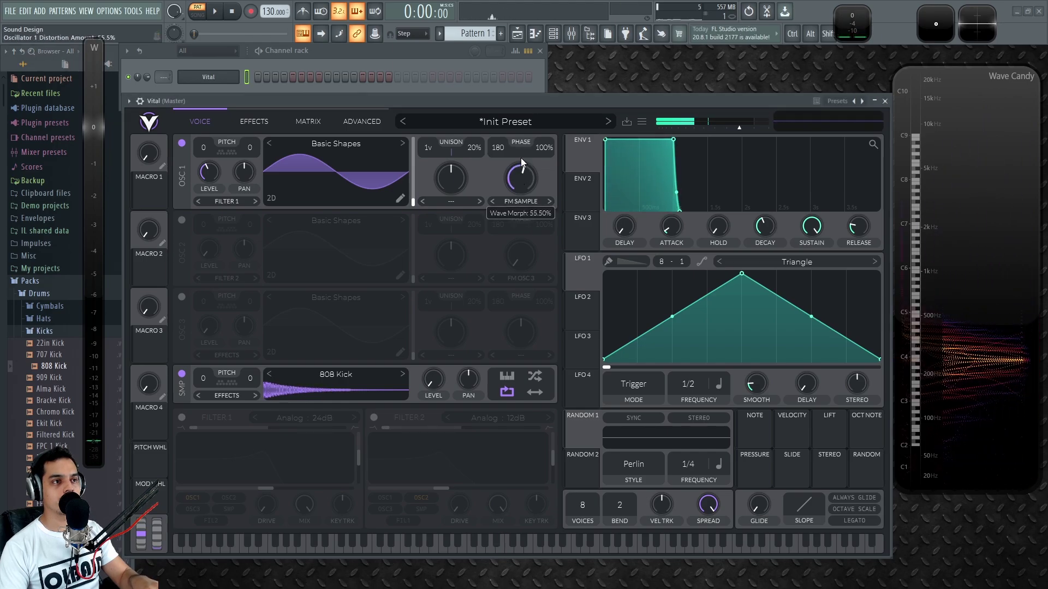
{"action": "left_click_drag", "start_coordinate": [520, 158], "coordinate": [529, 143]}
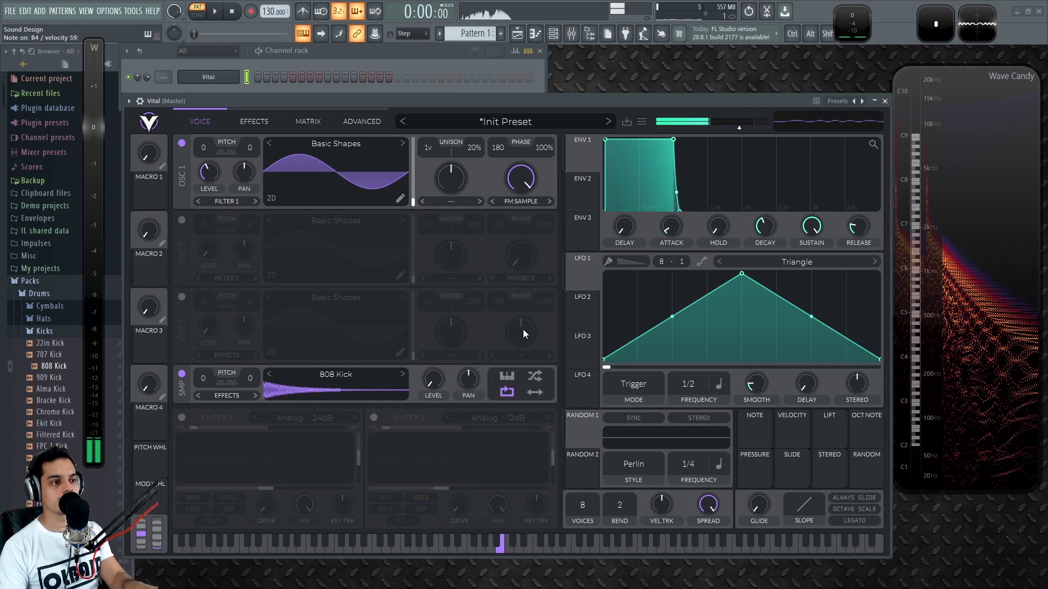
{"action": "left_click_drag", "start_coordinate": [207, 378], "coordinate": [264, 523]}
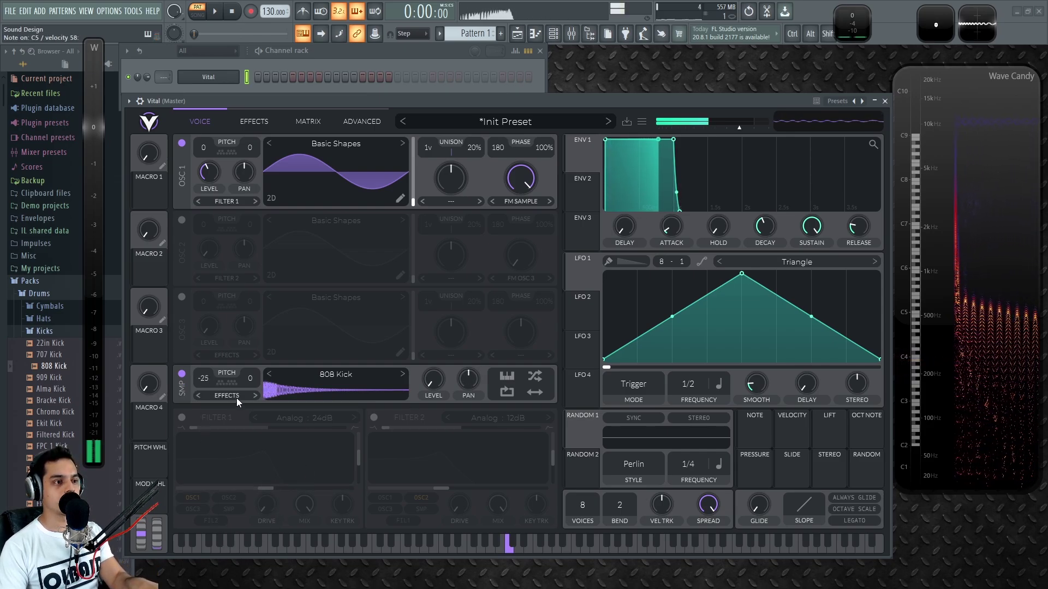
{"action": "left_click_drag", "start_coordinate": [204, 379], "coordinate": [219, 326]}
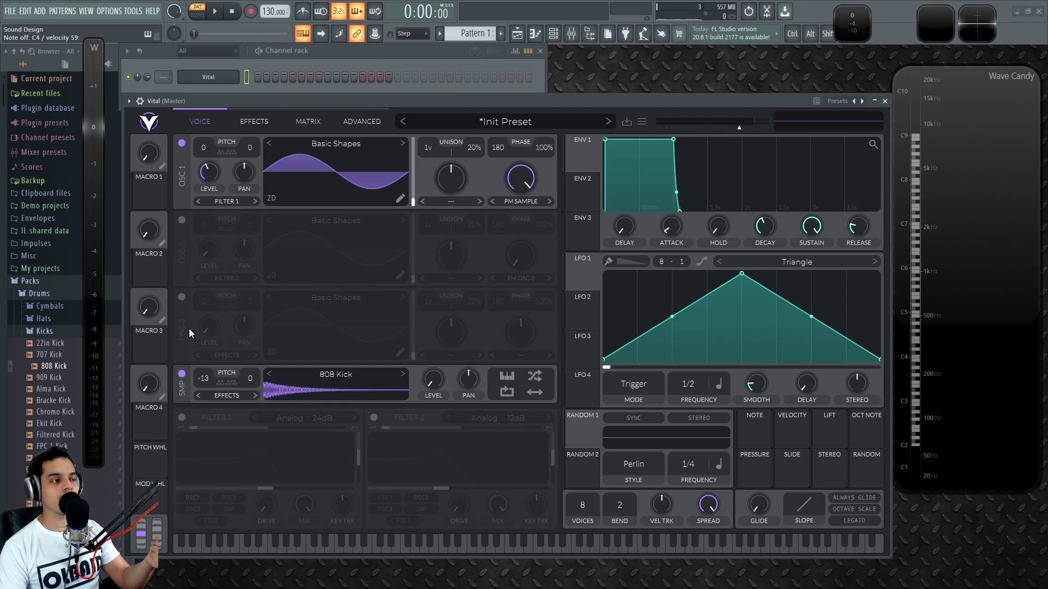
Disable the sampler and review oscillator 1's RM Osc 2, RM Osc 3 and RM Sample morph options, keeping FM Sample.
{"action": "left_click", "coordinate": [181, 373]}
{"action": "left_click", "coordinate": [515, 202]}
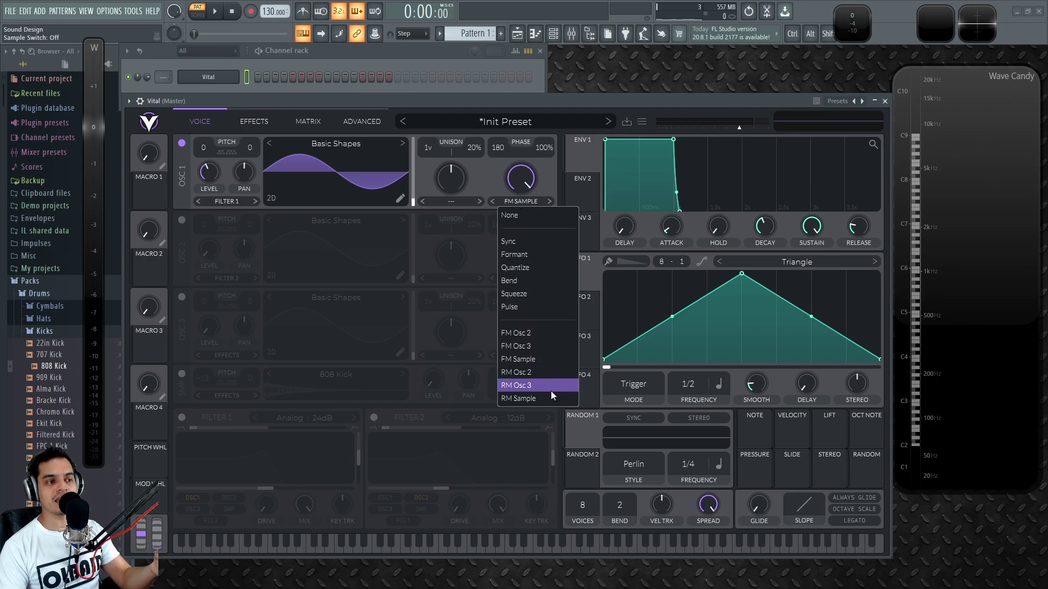
{"action": "left_click", "coordinate": [603, 102]}
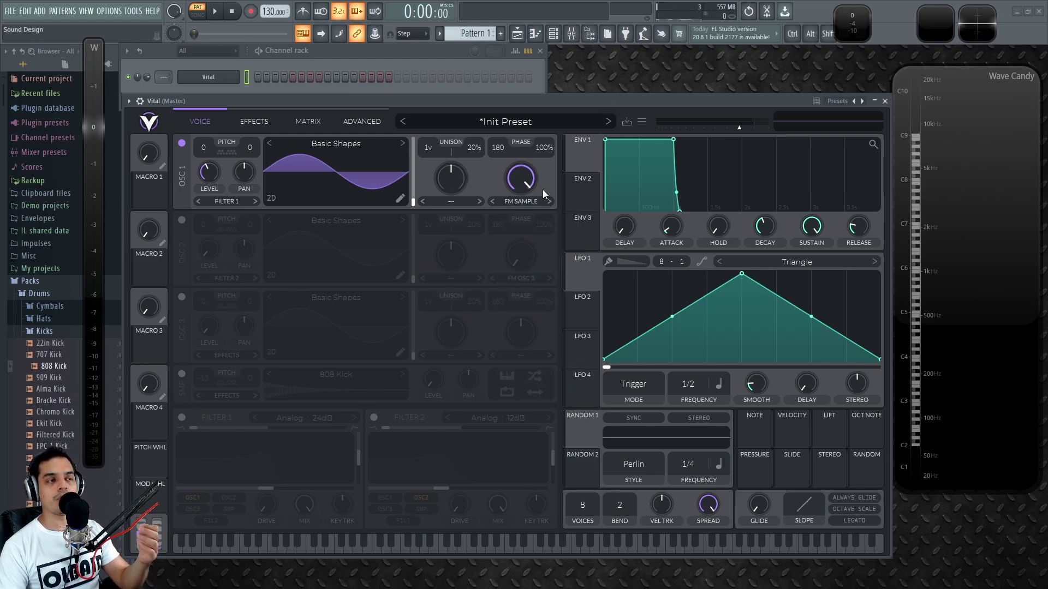
Enable oscillator 2 and set oscillator 1's morph type to RM Osc 2 with its amount at zero.
{"action": "left_click", "coordinate": [183, 220]}
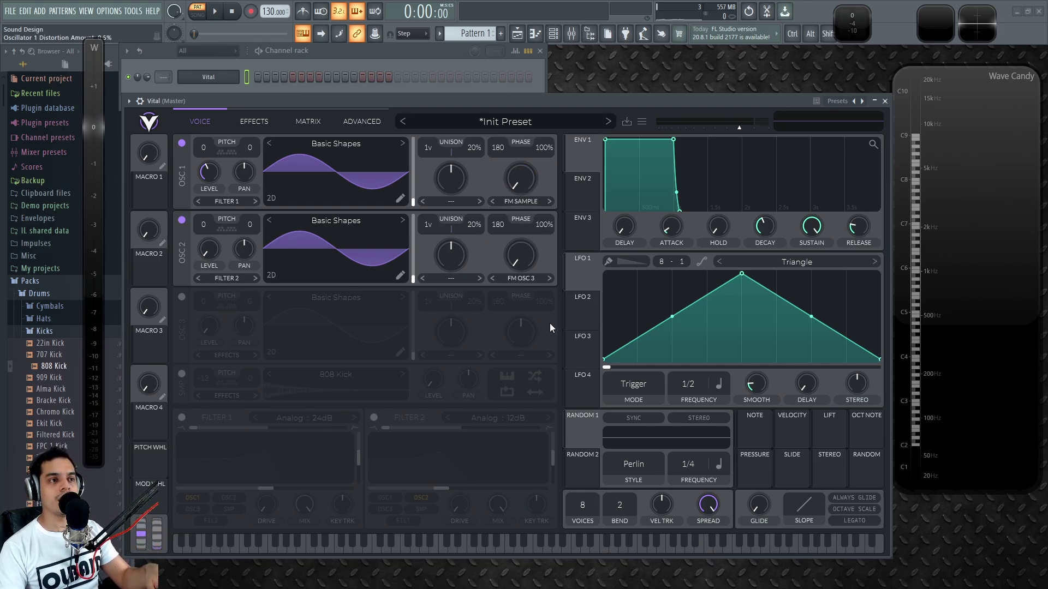
{"action": "left_click", "coordinate": [518, 200]}
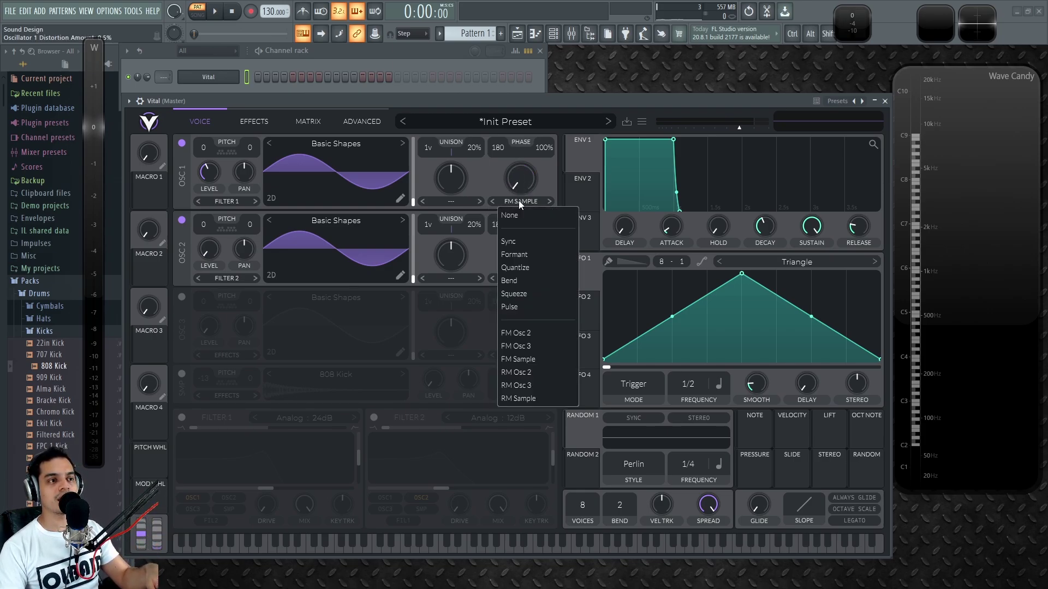
{"action": "left_click", "coordinate": [529, 374]}
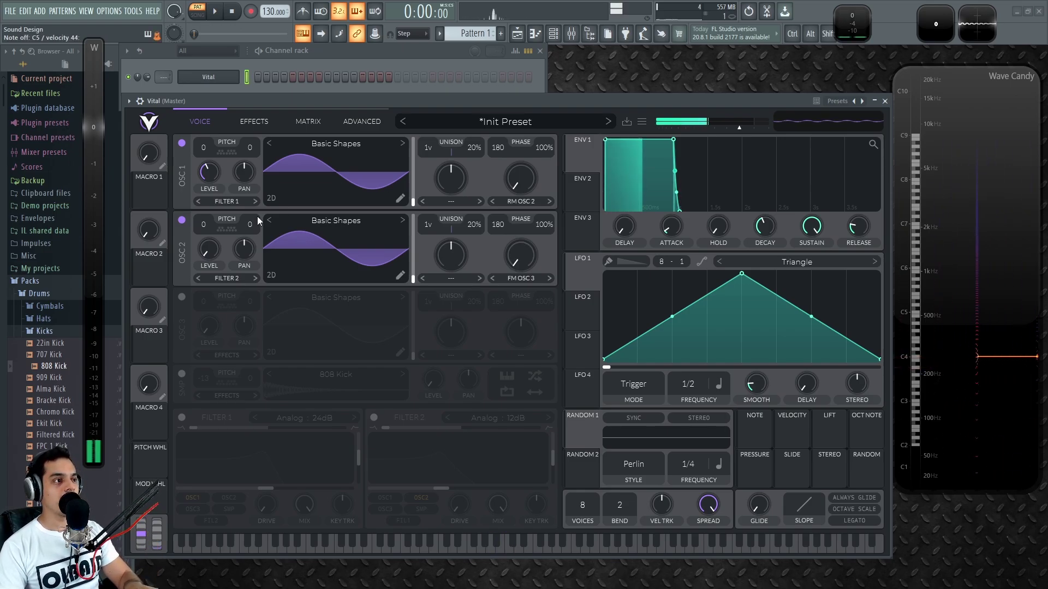
Transpose oscillator 2 to -48 and raise oscillator 1's RM Osc 2 amount partway.
{"action": "left_click", "coordinate": [208, 254]}
{"action": "left_click_drag", "start_coordinate": [205, 231], "coordinate": [217, 414]}
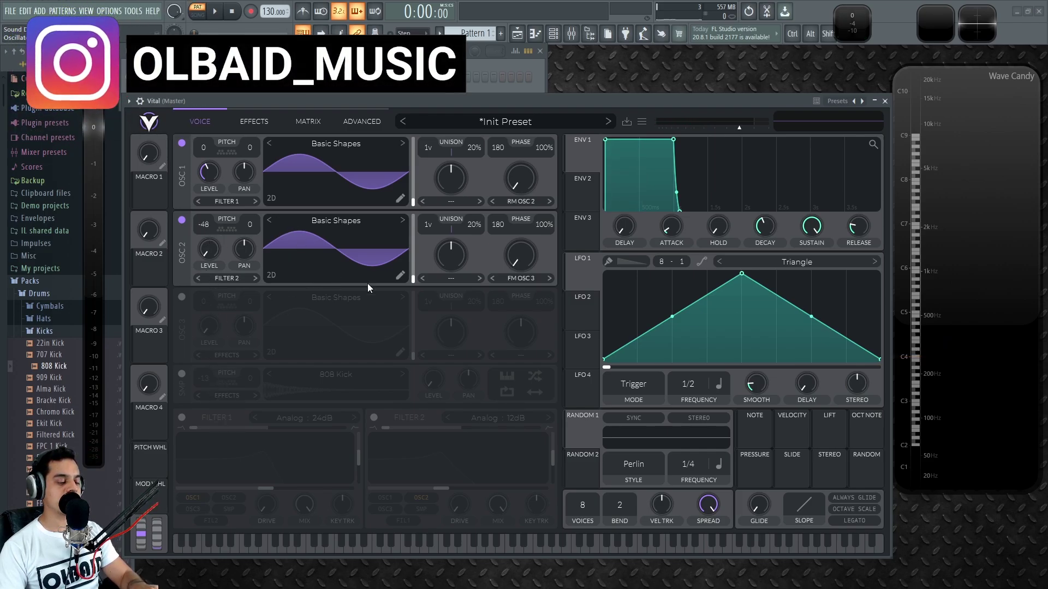
{"action": "left_click_drag", "start_coordinate": [529, 202], "coordinate": [527, 145]}
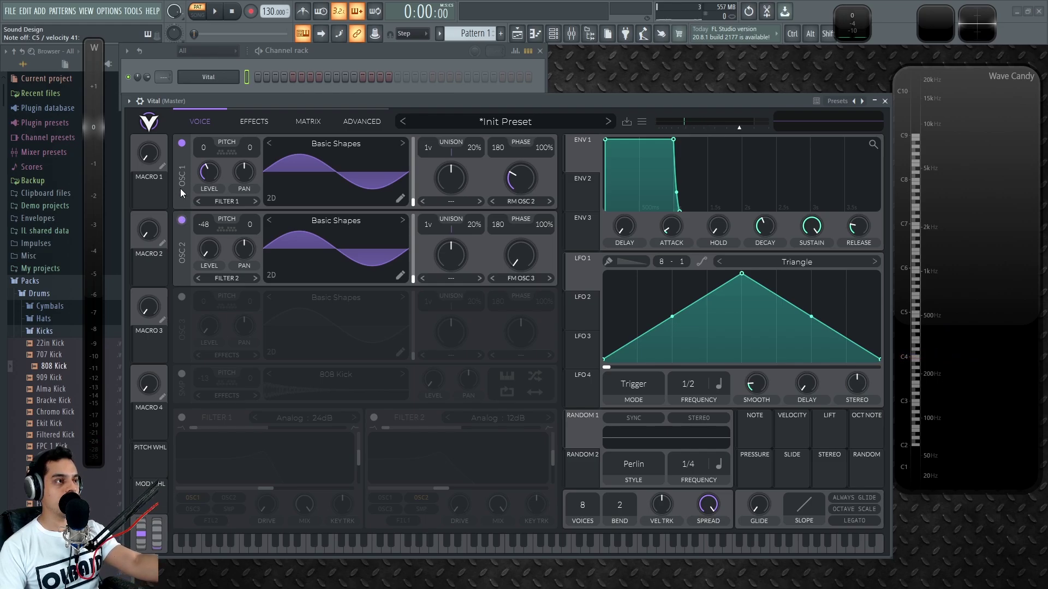
Transpose oscillator 1 to 48 and raise its RM Osc 2 amount to maximum.
{"action": "left_click_drag", "start_coordinate": [201, 148], "coordinate": [239, 14]}
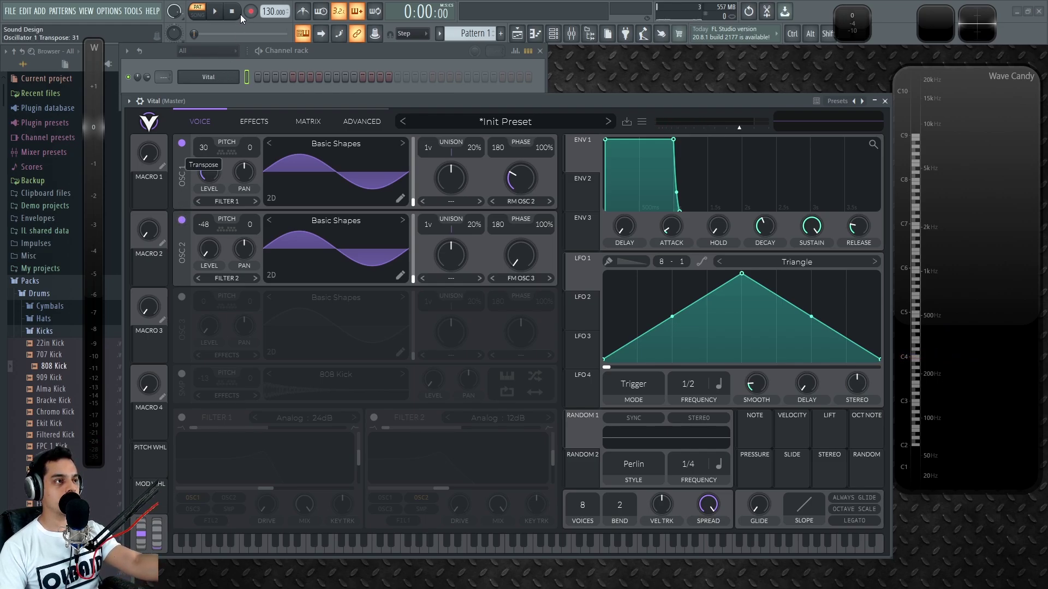
{"action": "left_click_drag", "start_coordinate": [245, 76], "coordinate": [213, 119]}
{"action": "left_click_drag", "start_coordinate": [231, 50], "coordinate": [235, 41]}
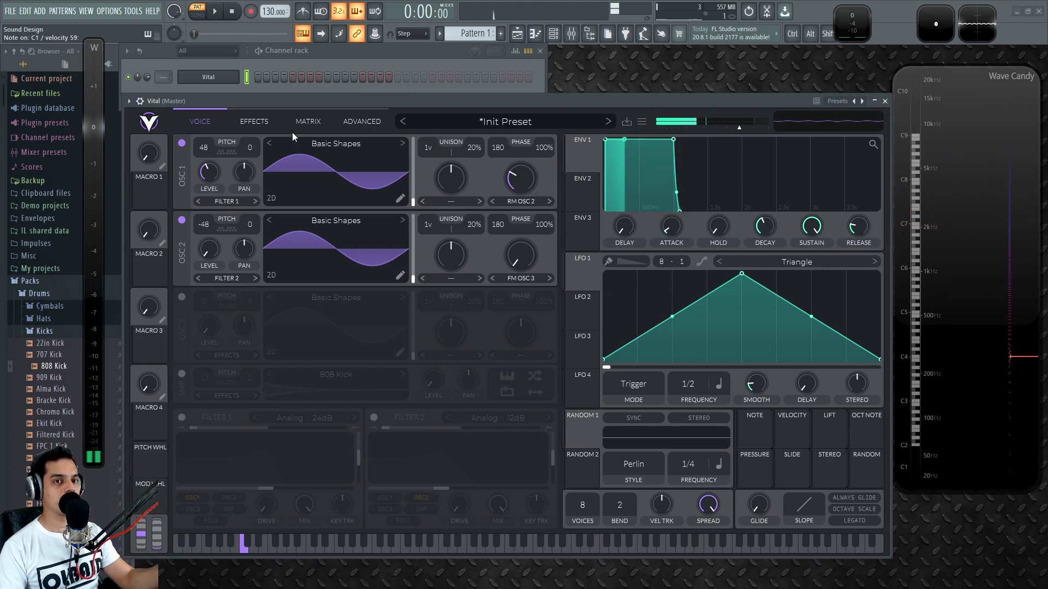
{"action": "left_click_drag", "start_coordinate": [520, 178], "coordinate": [525, 130]}
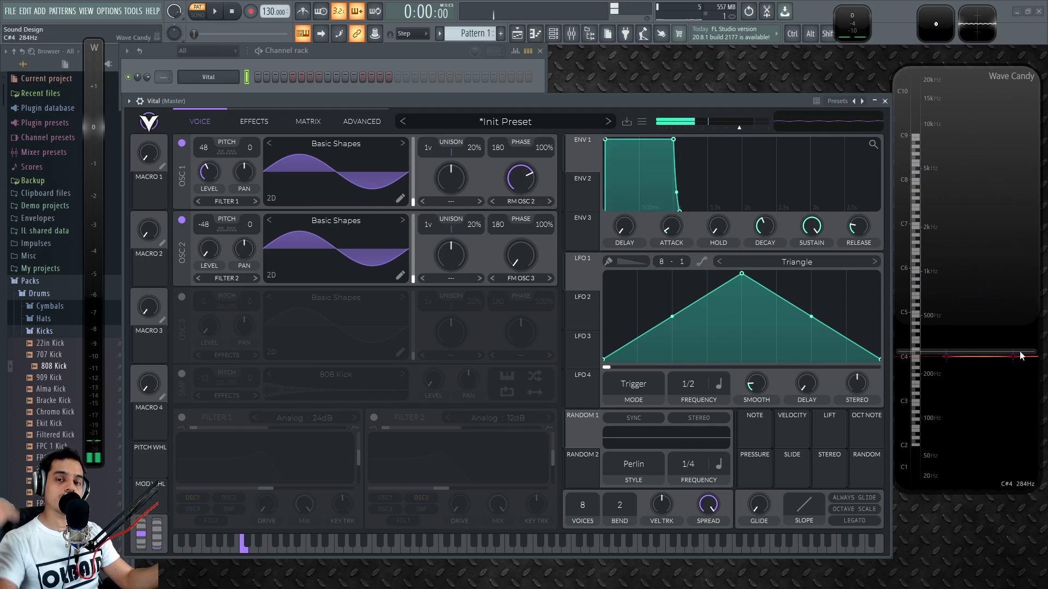
{"action": "left_click_drag", "start_coordinate": [521, 183], "coordinate": [521, 164]}
{"action": "left_click", "coordinate": [525, 201]}
{"action": "left_click", "coordinate": [531, 126]}
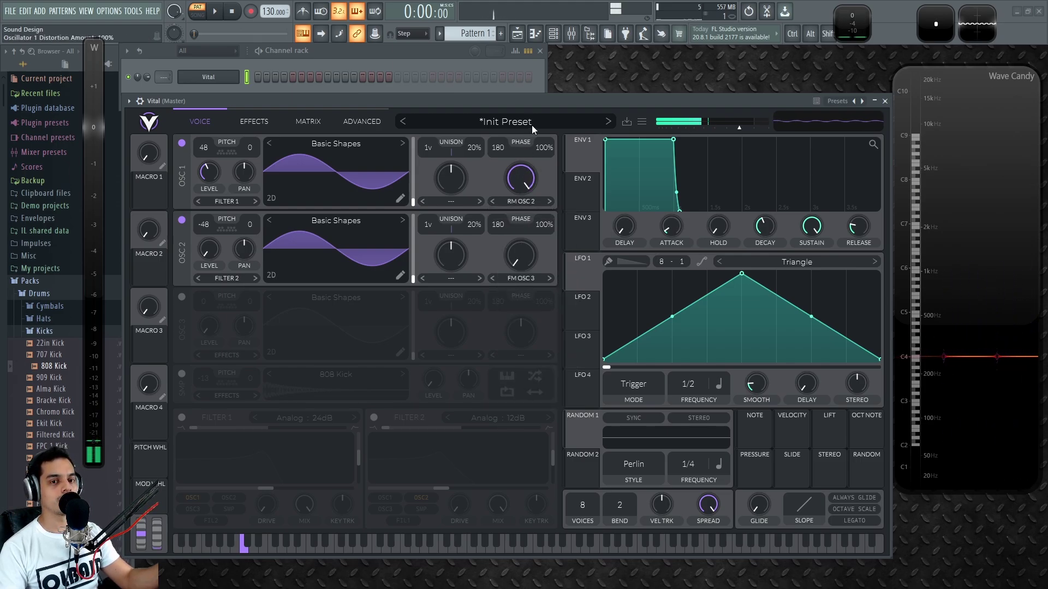
Sweep oscillator 2's transposition upward through 11 to 39 to compare the ring modulation.
{"action": "left_click_drag", "start_coordinate": [202, 230], "coordinate": [230, 61]}
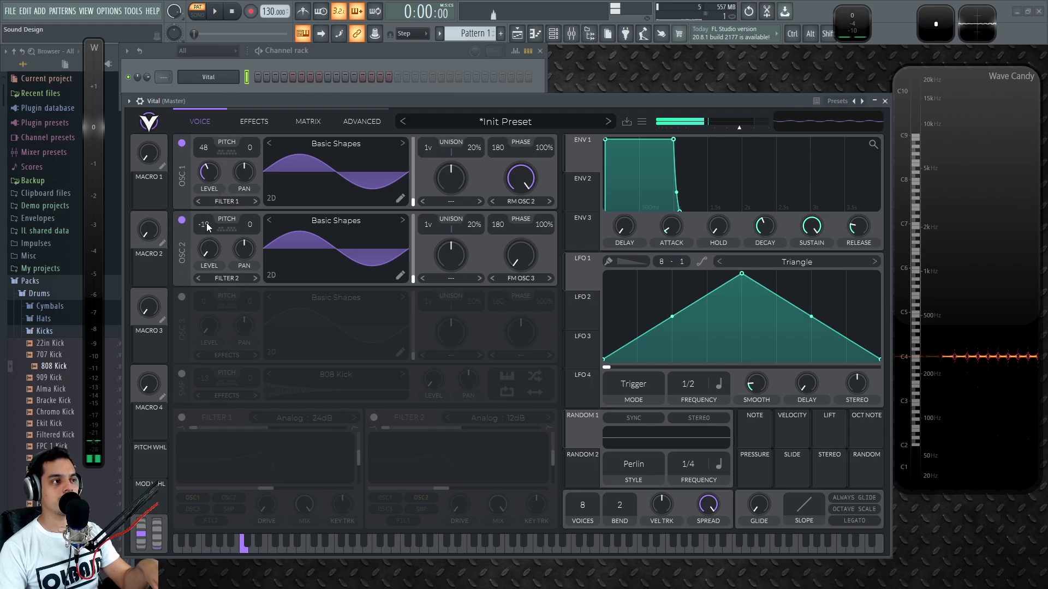
{"action": "left_click_drag", "start_coordinate": [220, 139], "coordinate": [231, 85]}
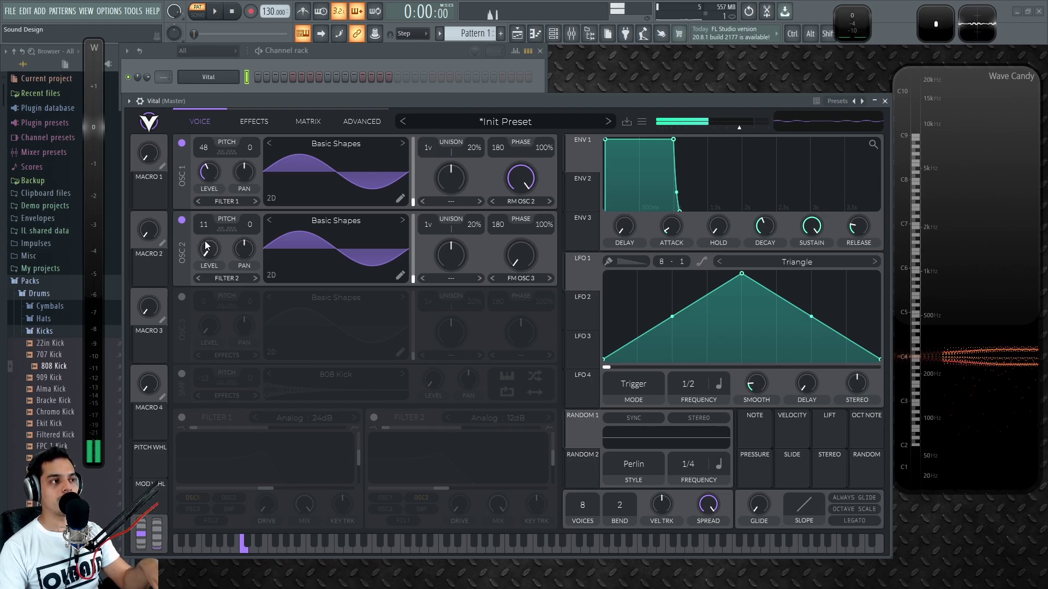
{"action": "left_click_drag", "start_coordinate": [206, 224], "coordinate": [228, 96]}
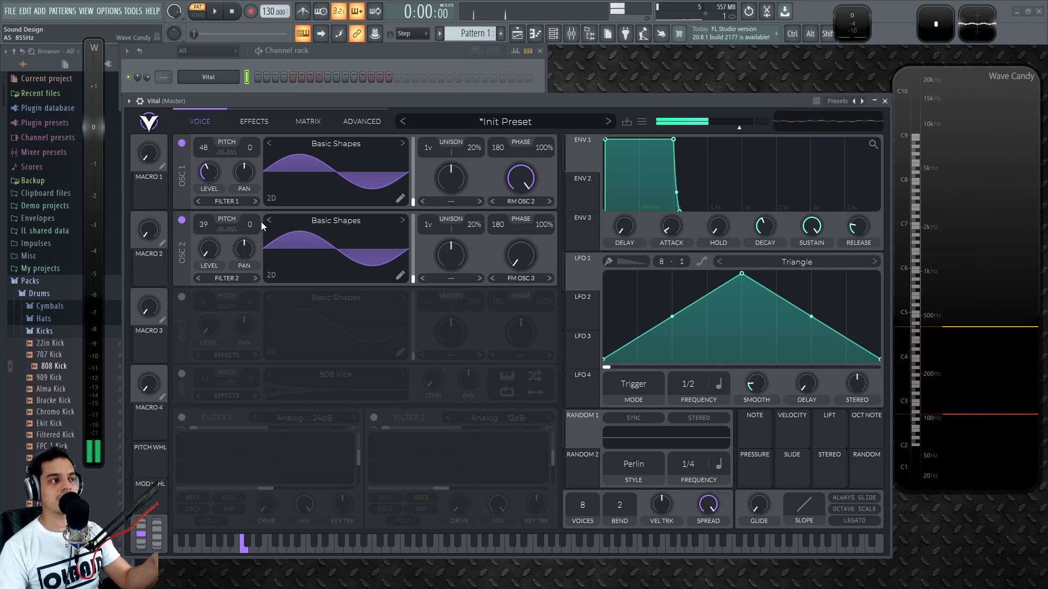
Reset the transposition of oscillators 1 and 2 to 0, and raise oscillator 1's level with its RM Osc 2 amount at zero.
{"action": "double_click", "coordinate": [205, 220]}
{"action": "double_click", "coordinate": [200, 147]}
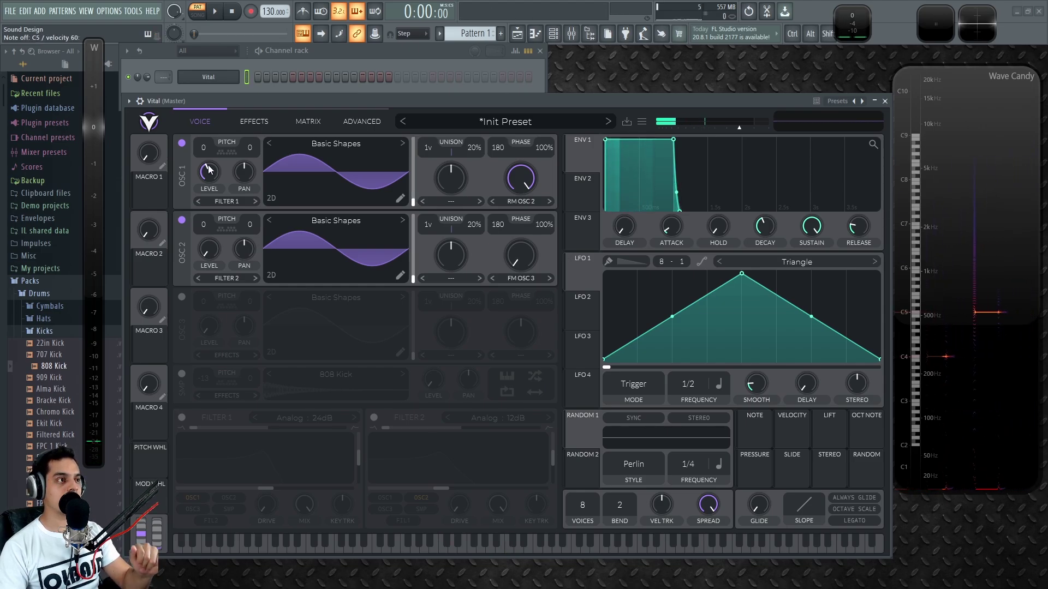
{"action": "mouse_move", "coordinate": [212, 162]}
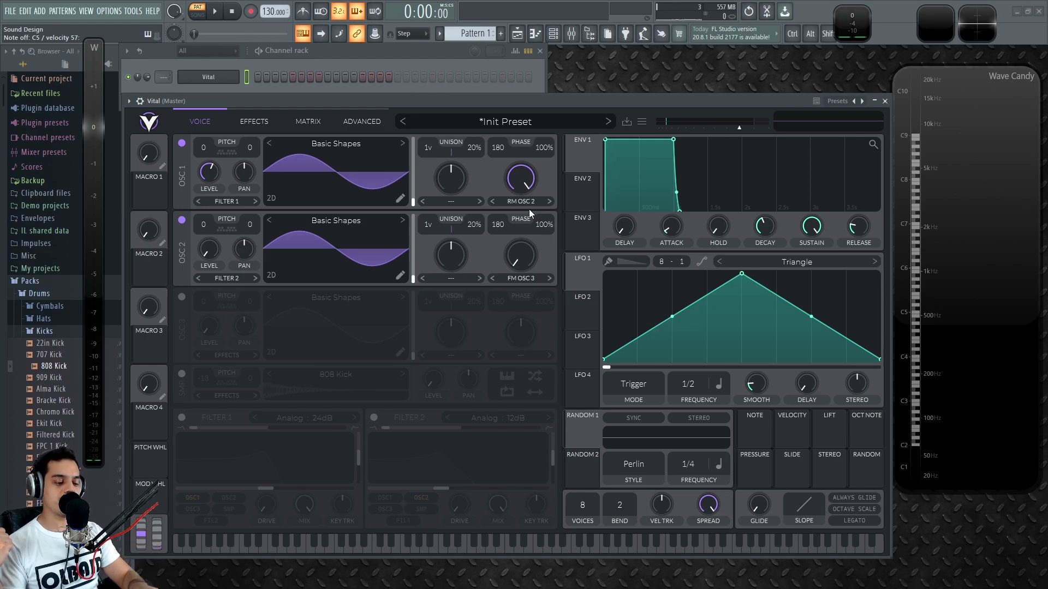
{"action": "left_click_drag", "start_coordinate": [528, 213], "coordinate": [541, 410]}
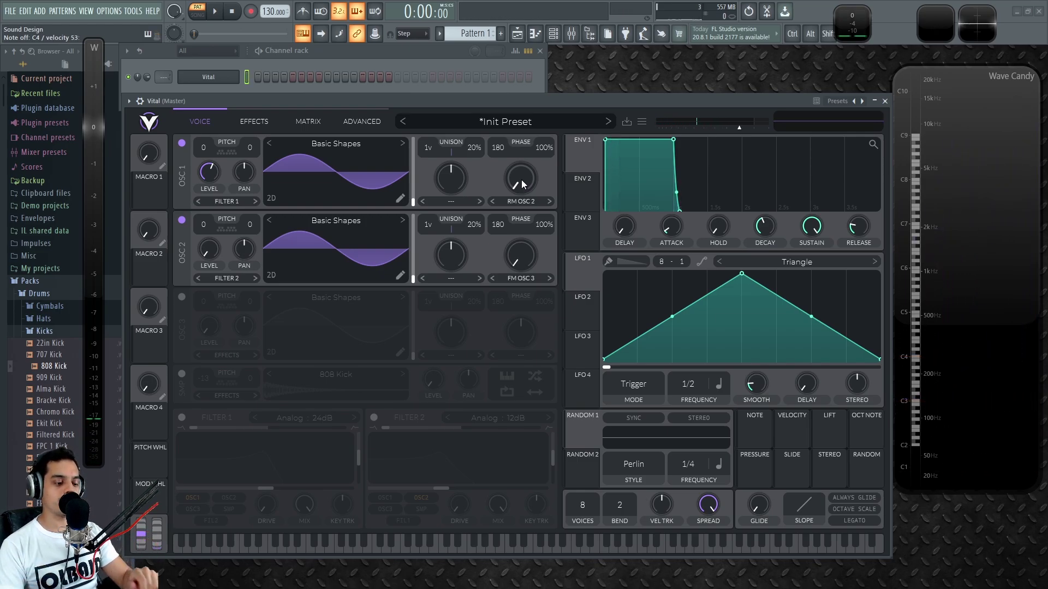
Review oscillator 1's morph type options, keeping RM Osc 2, and enable oscillator 3.
{"action": "left_click", "coordinate": [526, 199]}
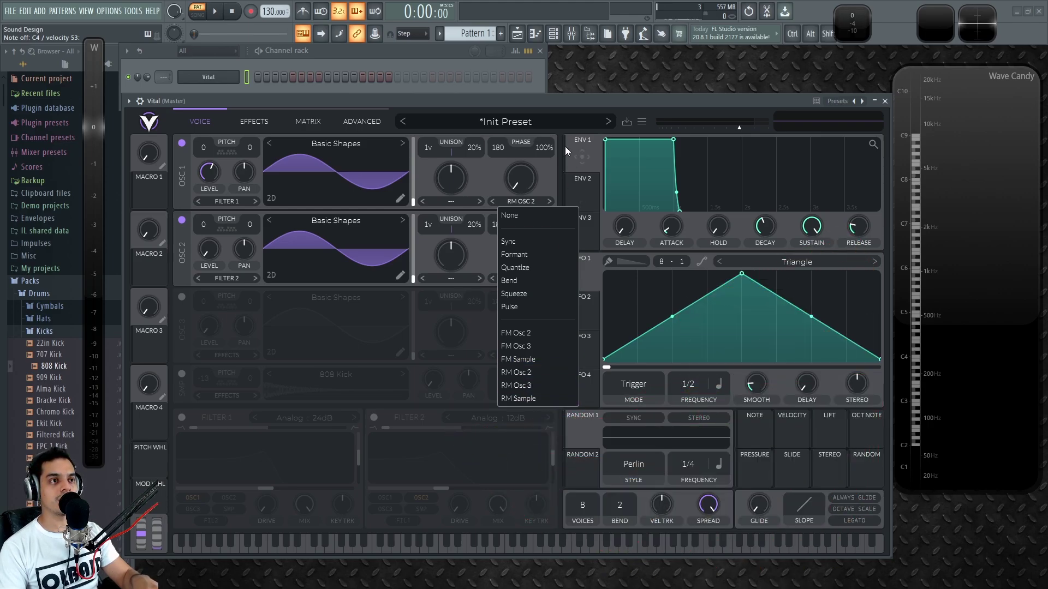
{"action": "left_click", "coordinate": [555, 103]}
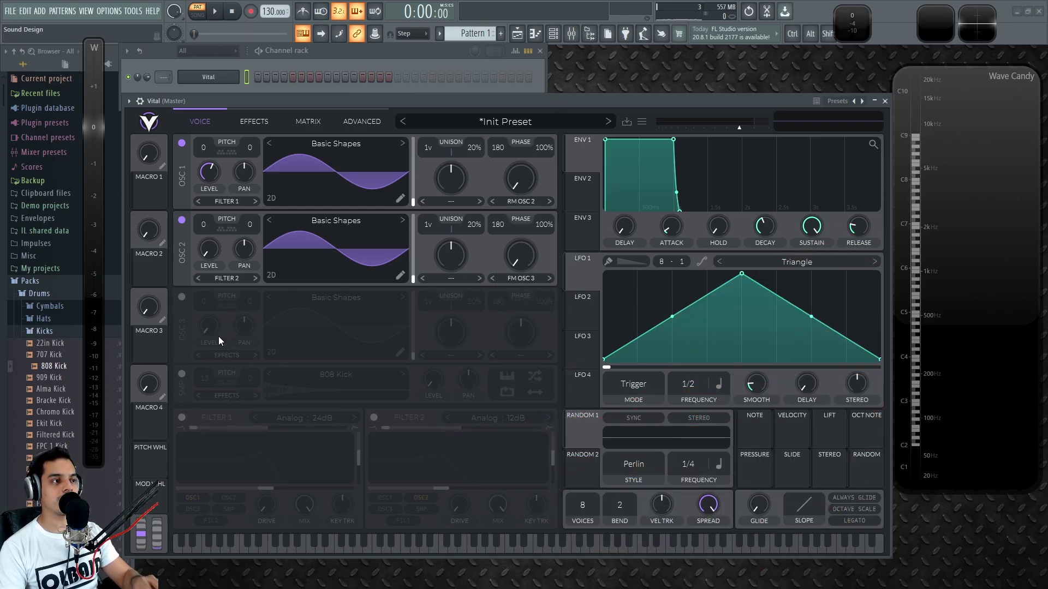
{"action": "left_click", "coordinate": [523, 200]}
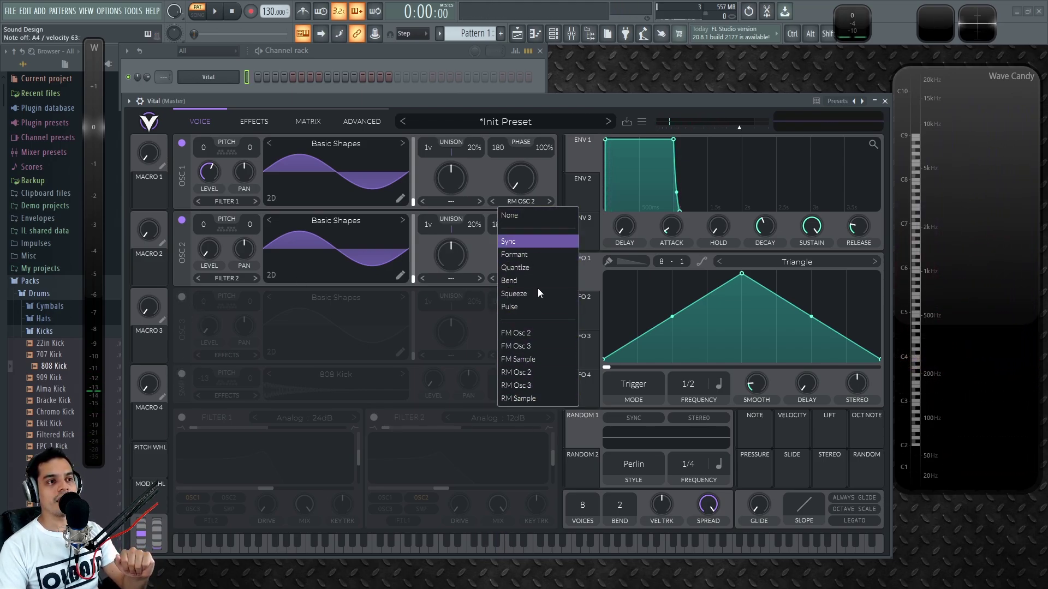
{"action": "left_click", "coordinate": [553, 101]}
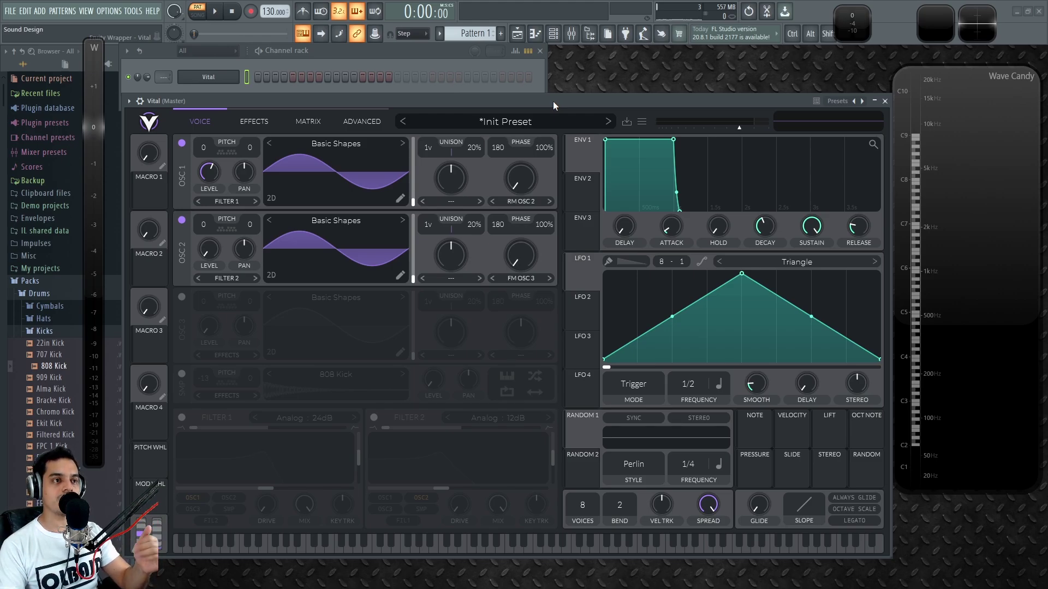
{"action": "left_click", "coordinate": [527, 199]}
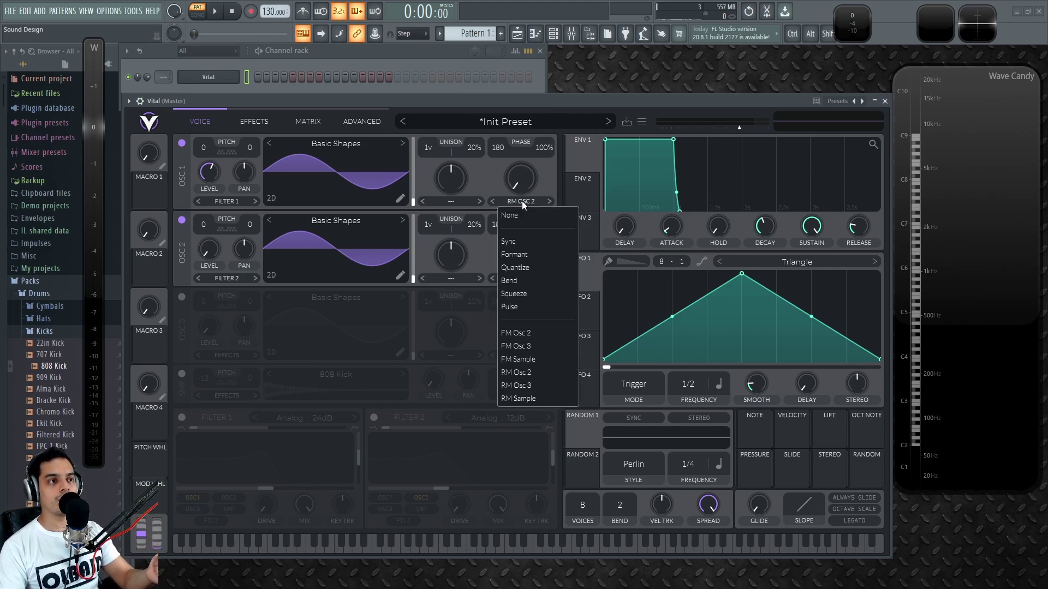
{"action": "left_click", "coordinate": [495, 167]}
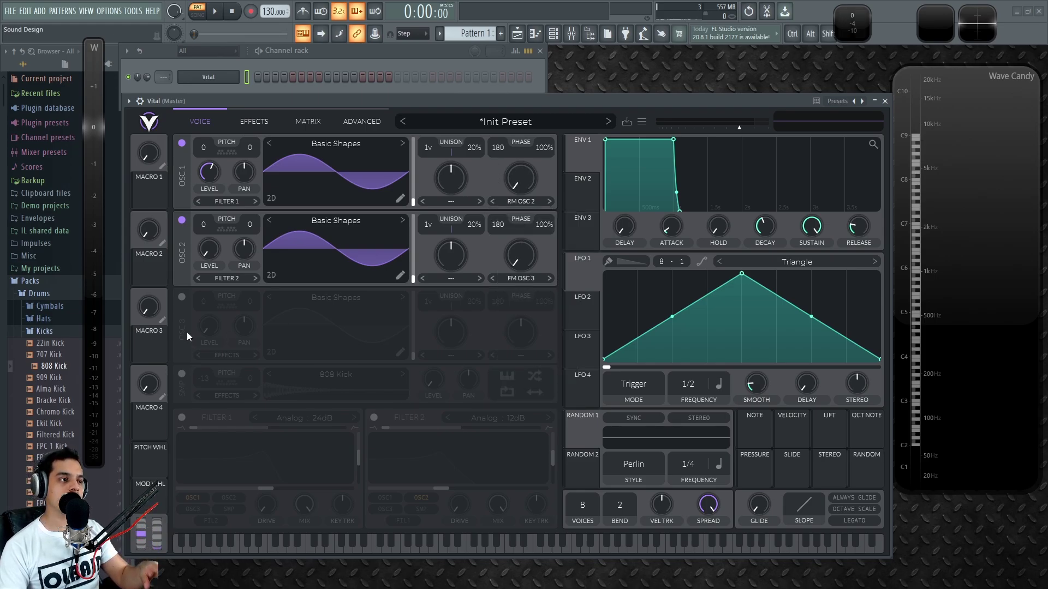
{"action": "left_click", "coordinate": [182, 297]}
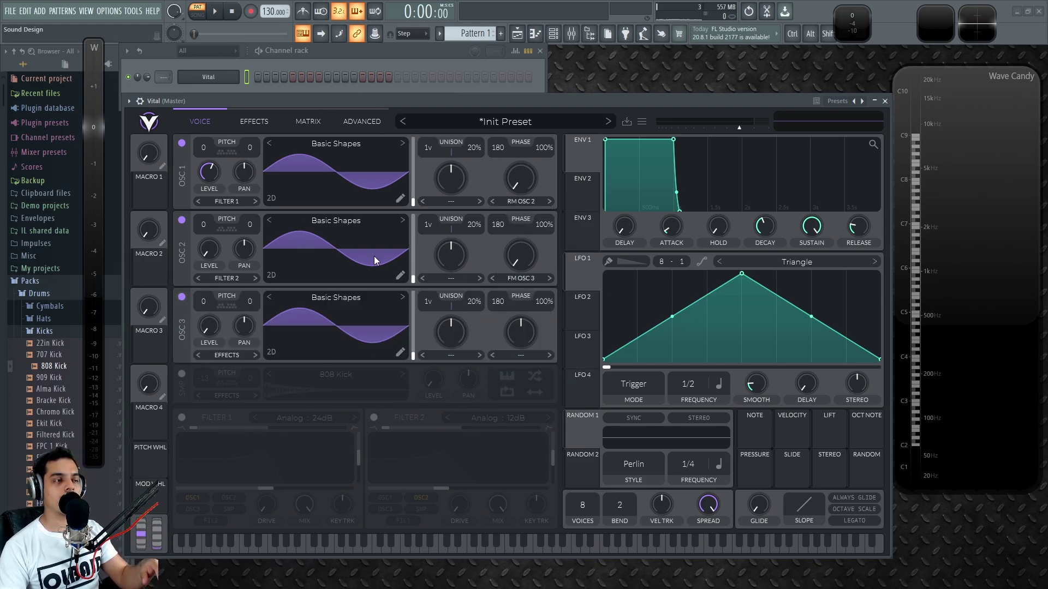